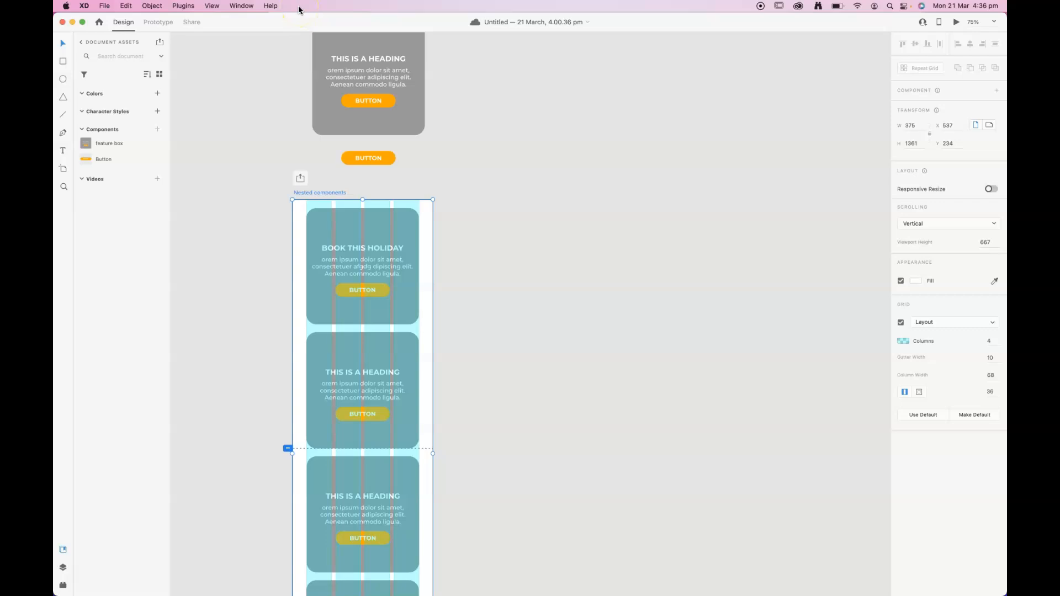
Import the Illustrator file travel-icon-set.ai from the Desktop folder into the document.
click(105, 6)
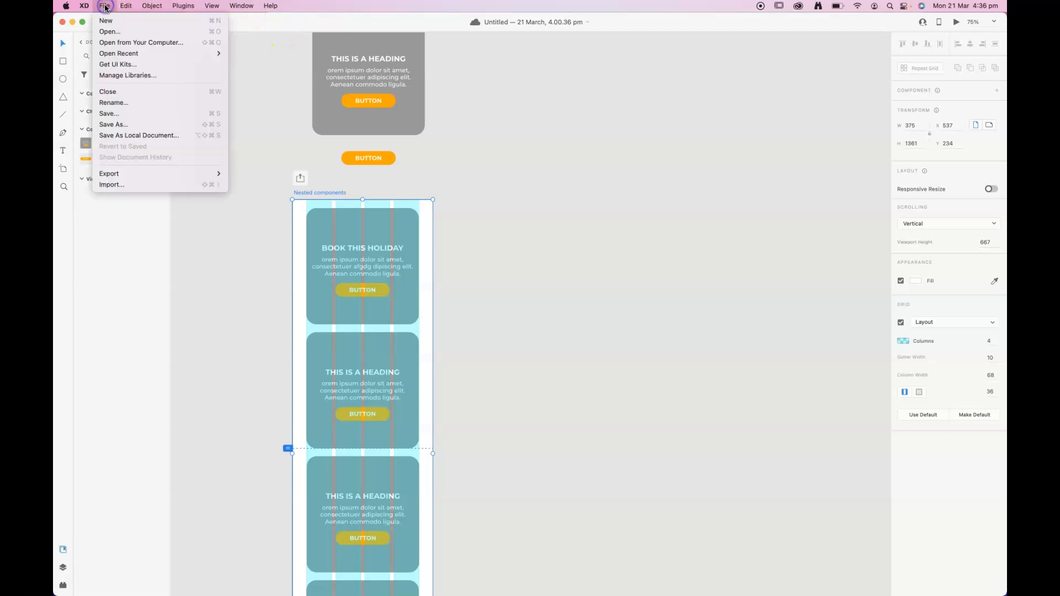
click(119, 188)
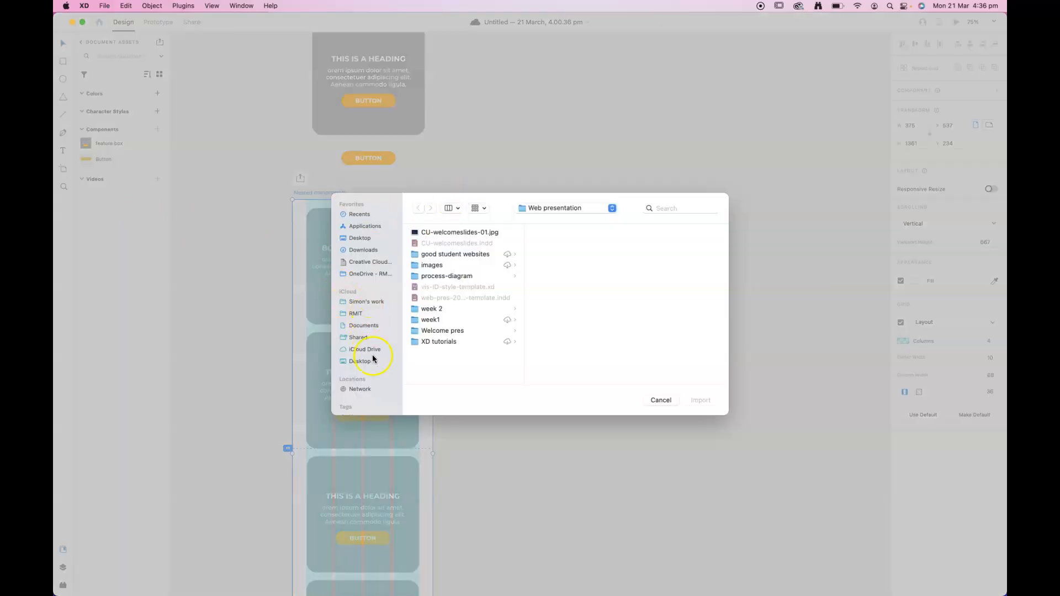
click(364, 362)
click(437, 244)
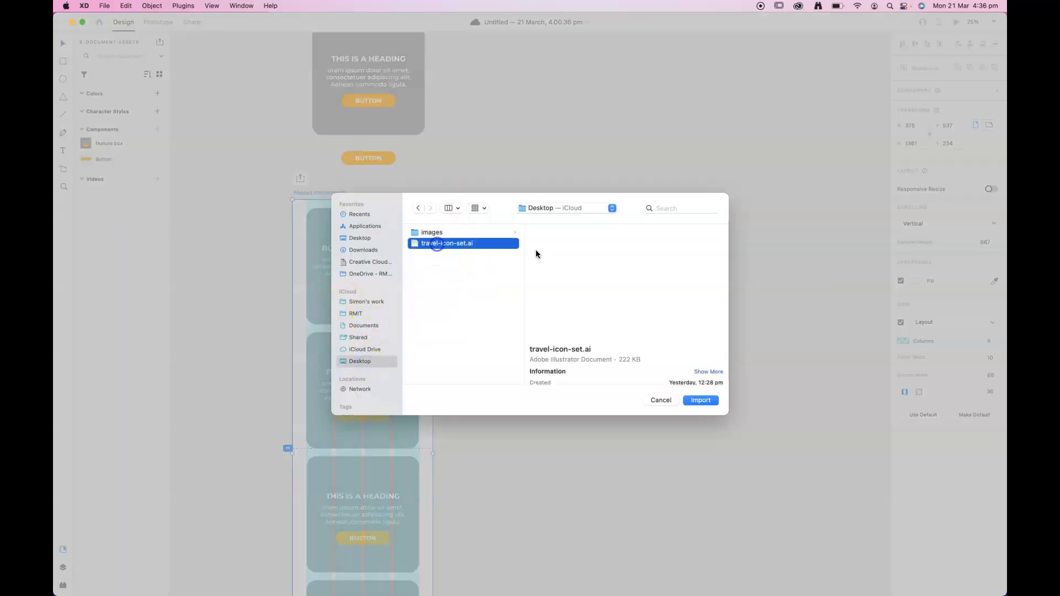
click(711, 404)
click(712, 404)
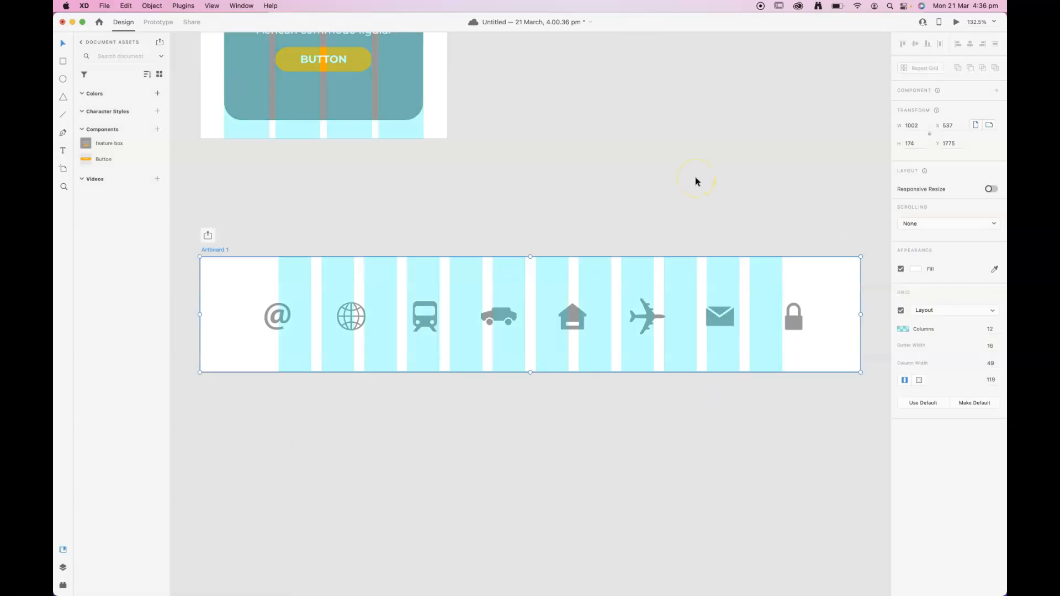
Select the imported icons one at a time to check whether each is a separate object.
click(647, 307)
click(719, 314)
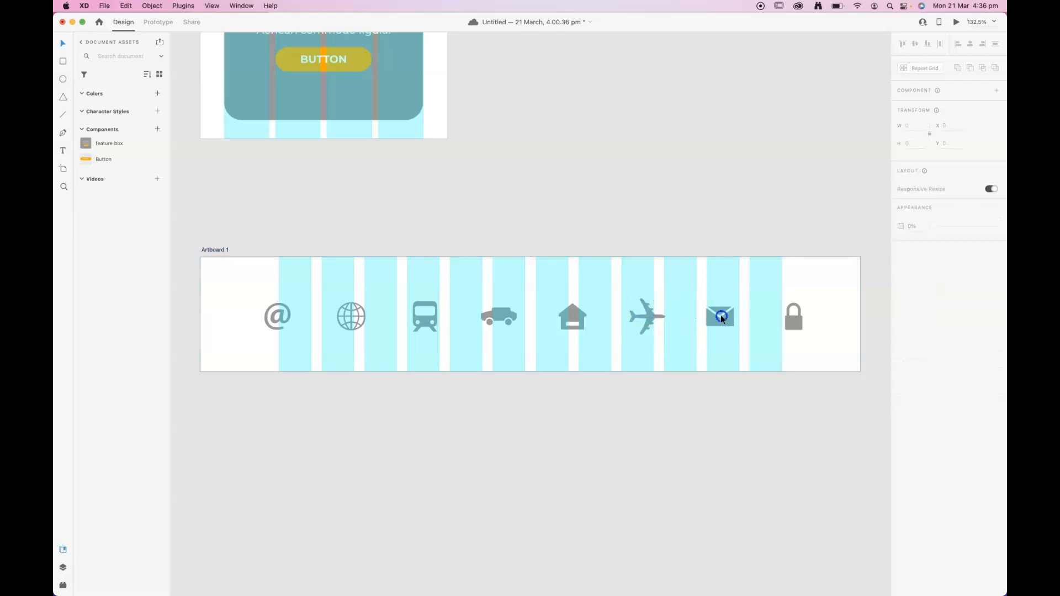
click(793, 317)
click(655, 317)
click(575, 317)
click(493, 318)
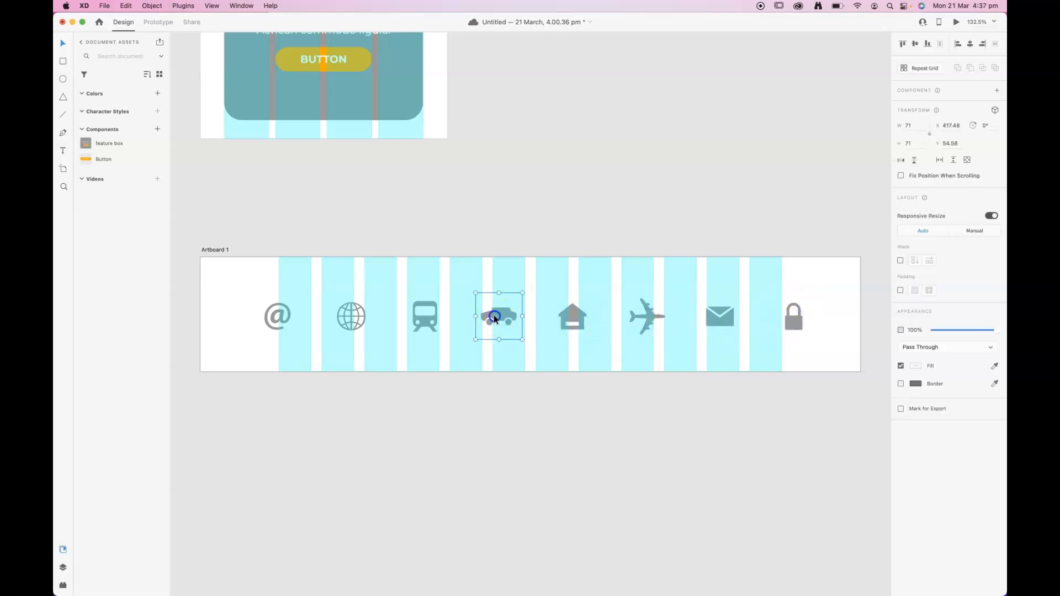
click(426, 318)
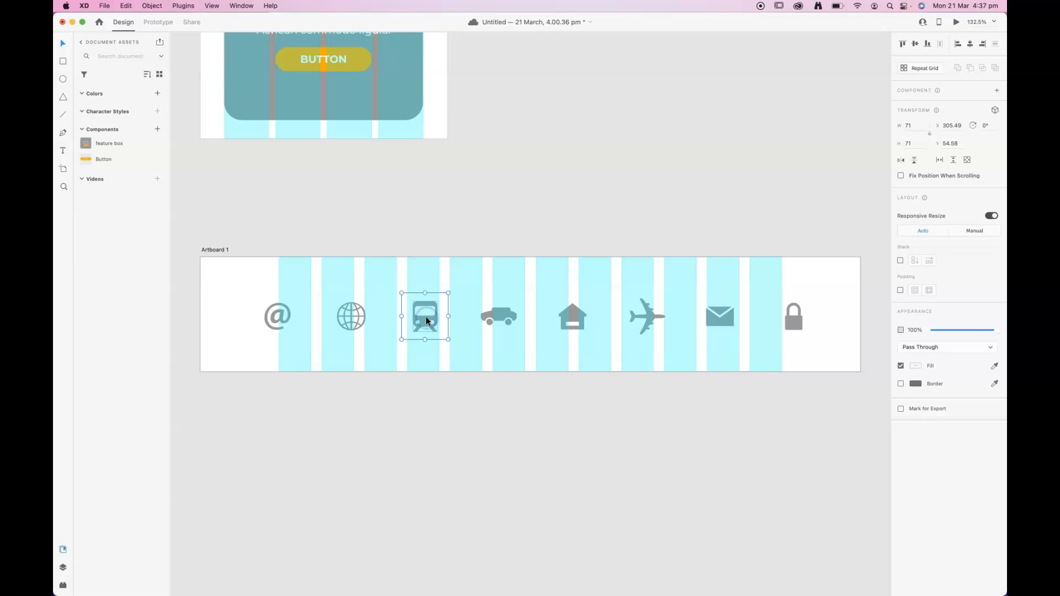
click(422, 241)
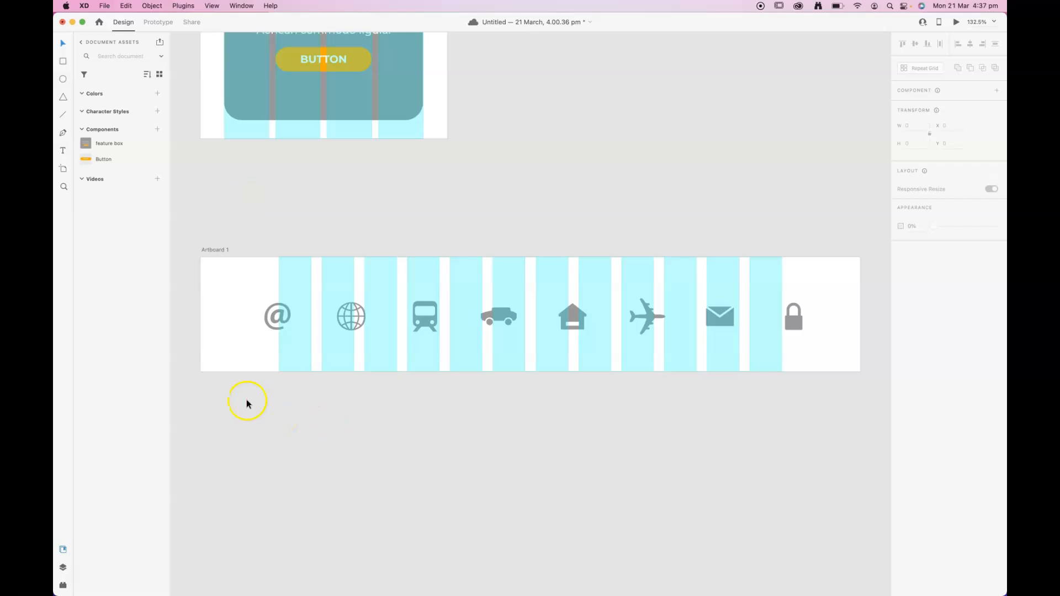
Turn the at-sign, globe and train icons into separate components.
right_click(275, 322)
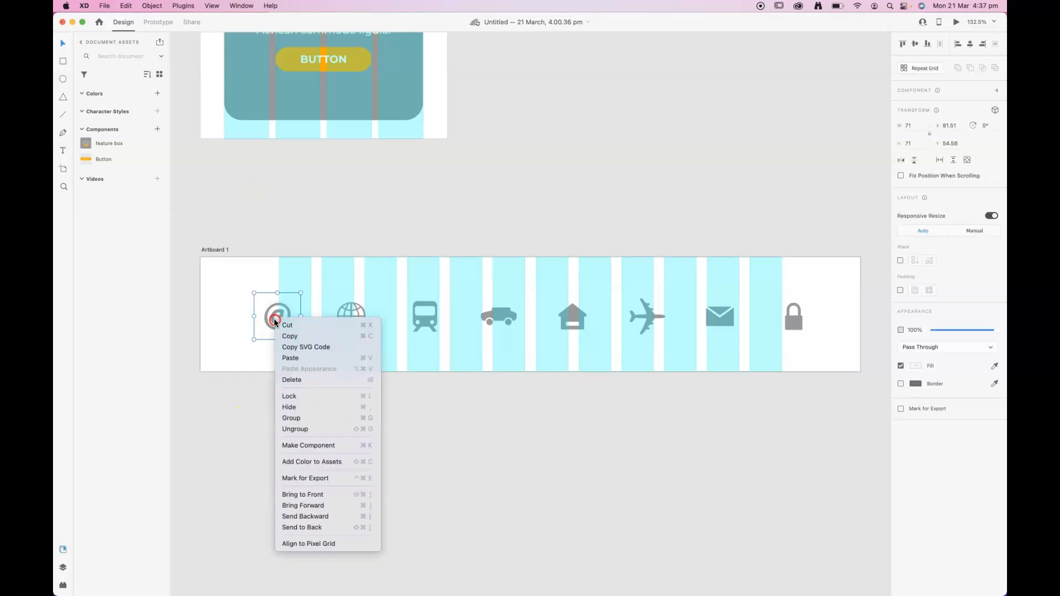
click(321, 445)
click(346, 311)
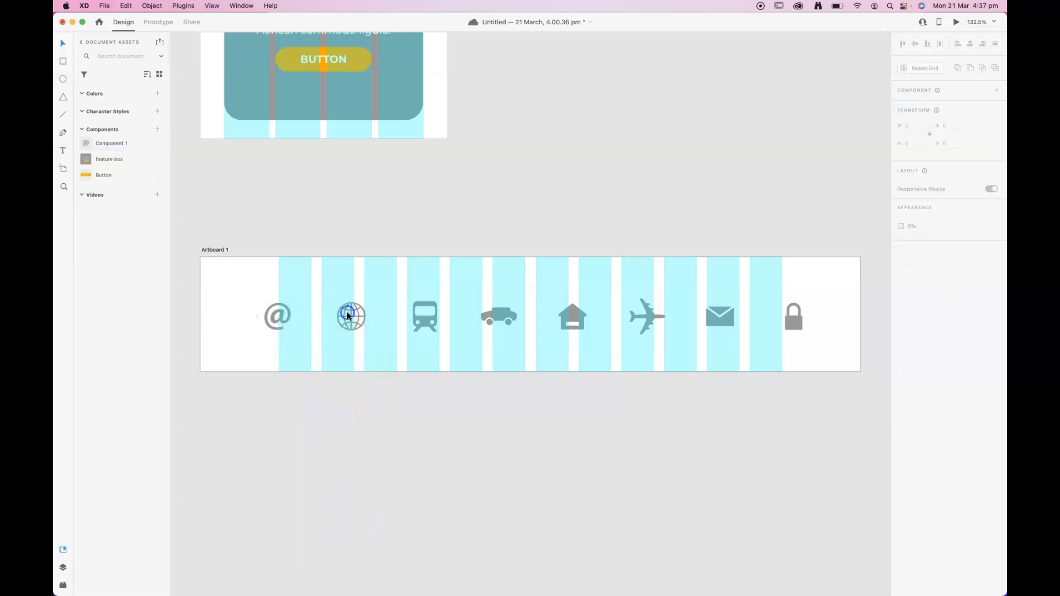
right_click(350, 315)
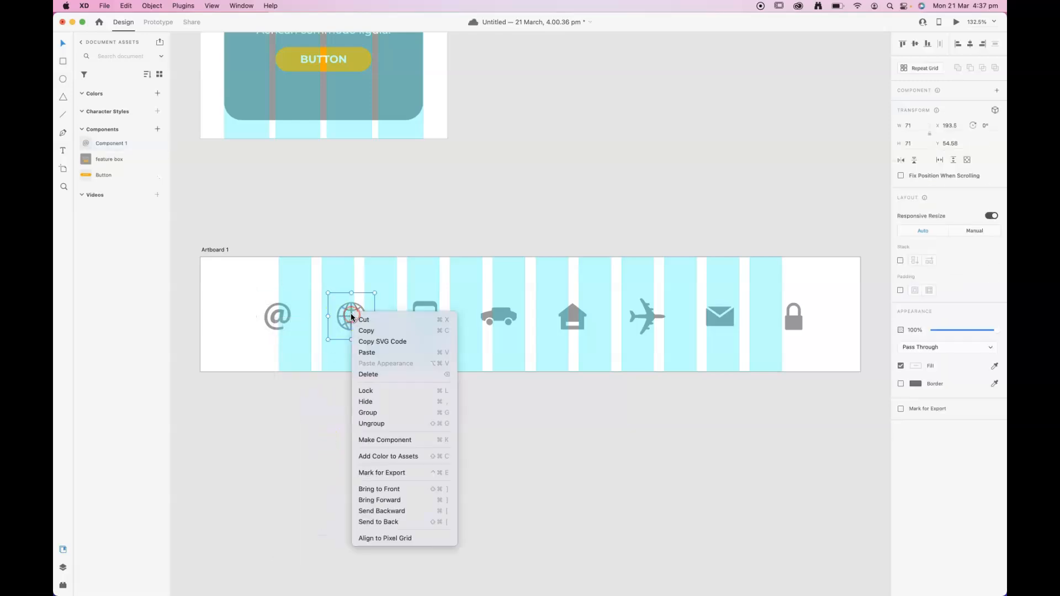
click(386, 439)
click(424, 317)
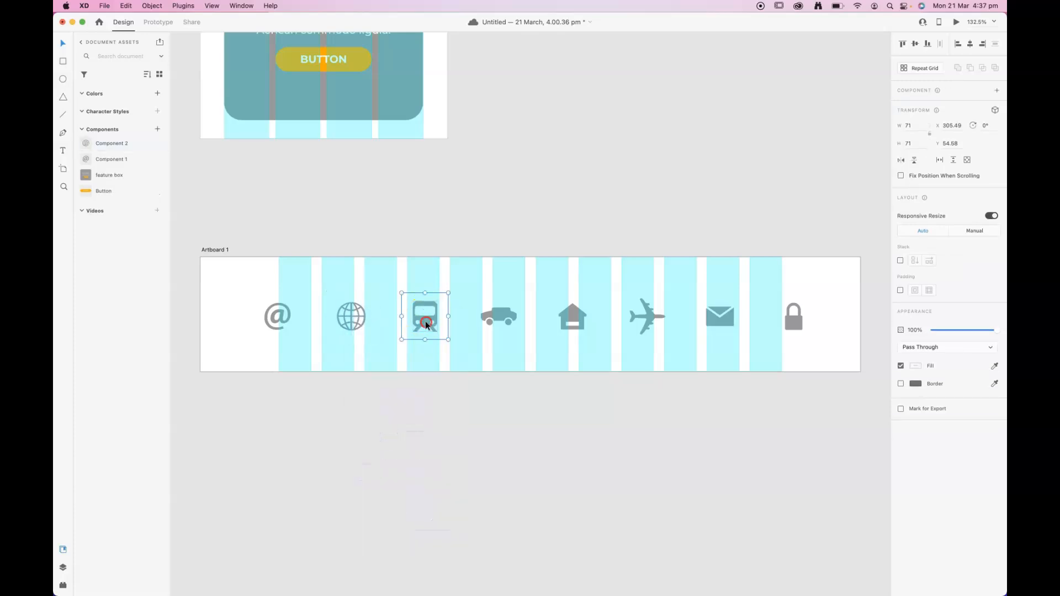
right_click(426, 324)
click(463, 445)
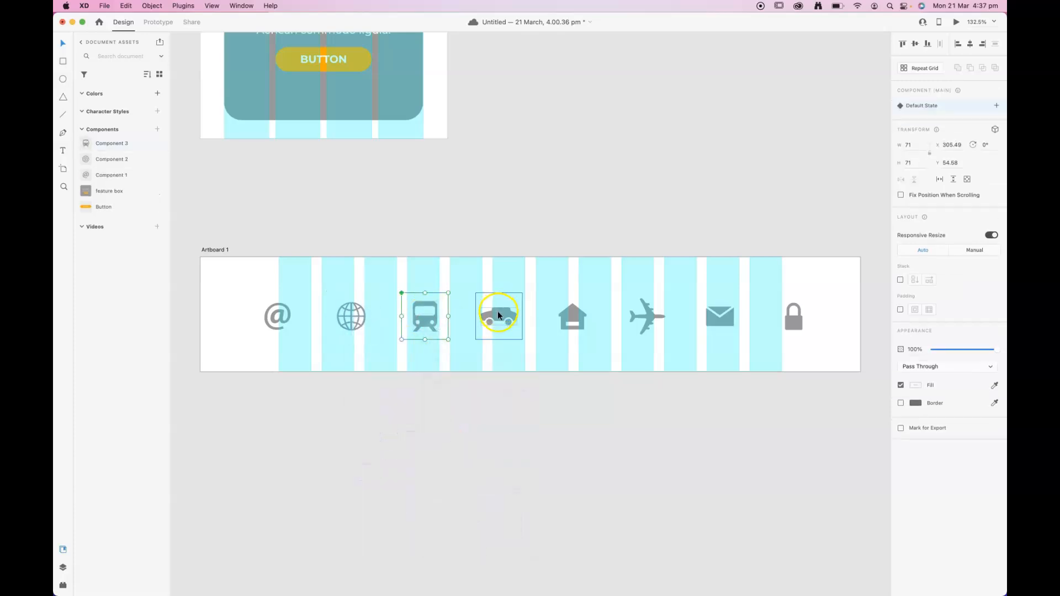
Make individual components from the car, house and plane icons.
right_click(498, 315)
click(539, 439)
click(573, 312)
right_click(573, 313)
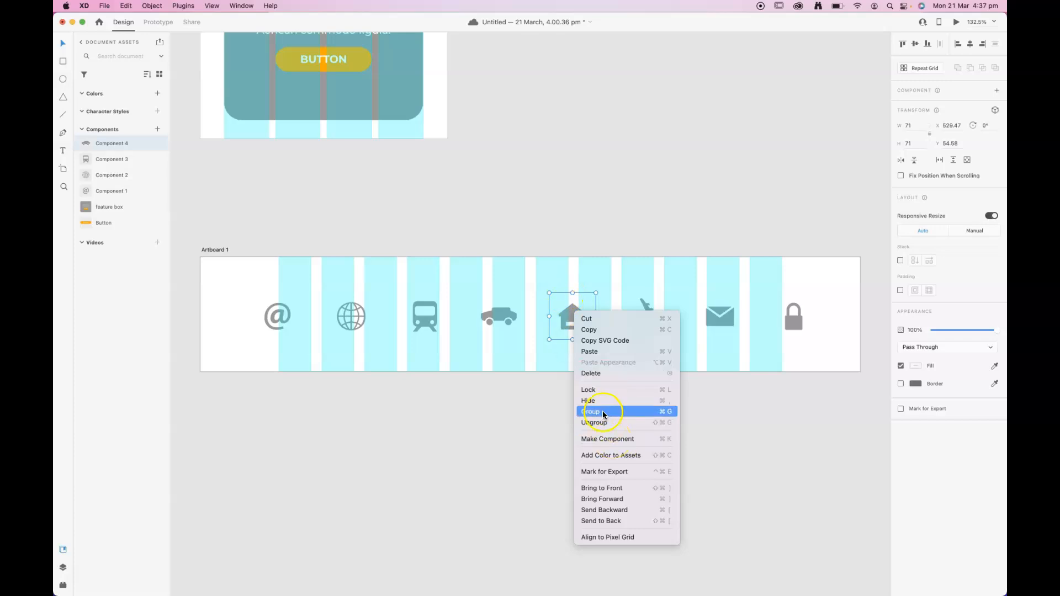
click(606, 439)
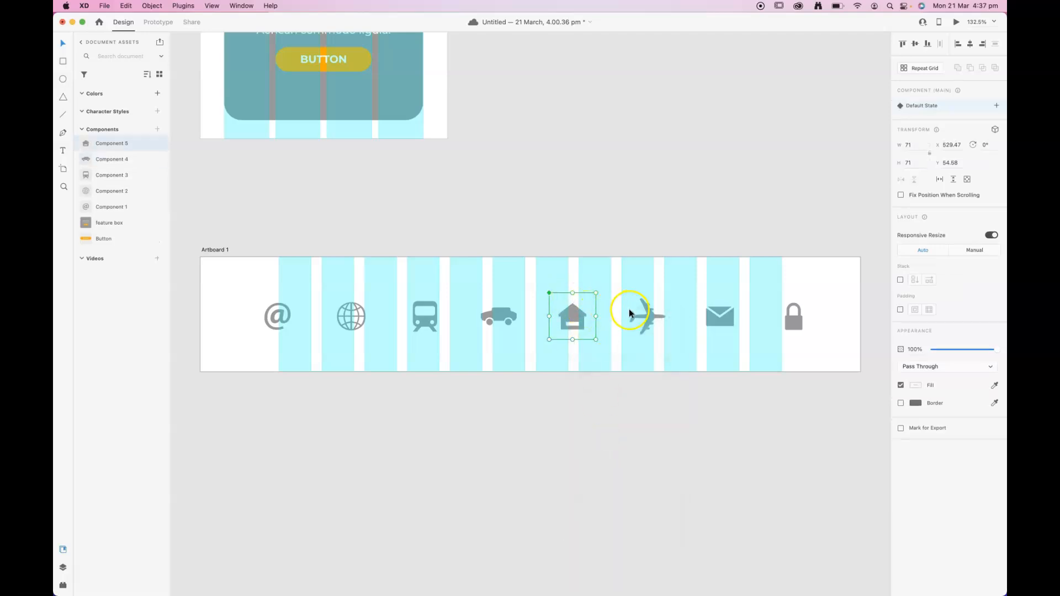
click(645, 315)
right_click(645, 315)
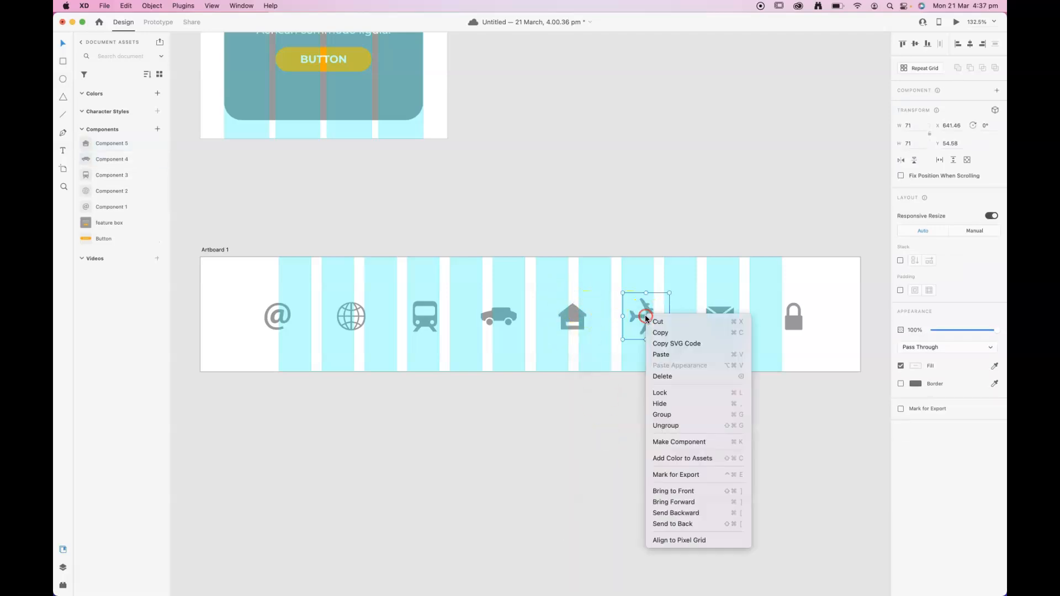
click(679, 443)
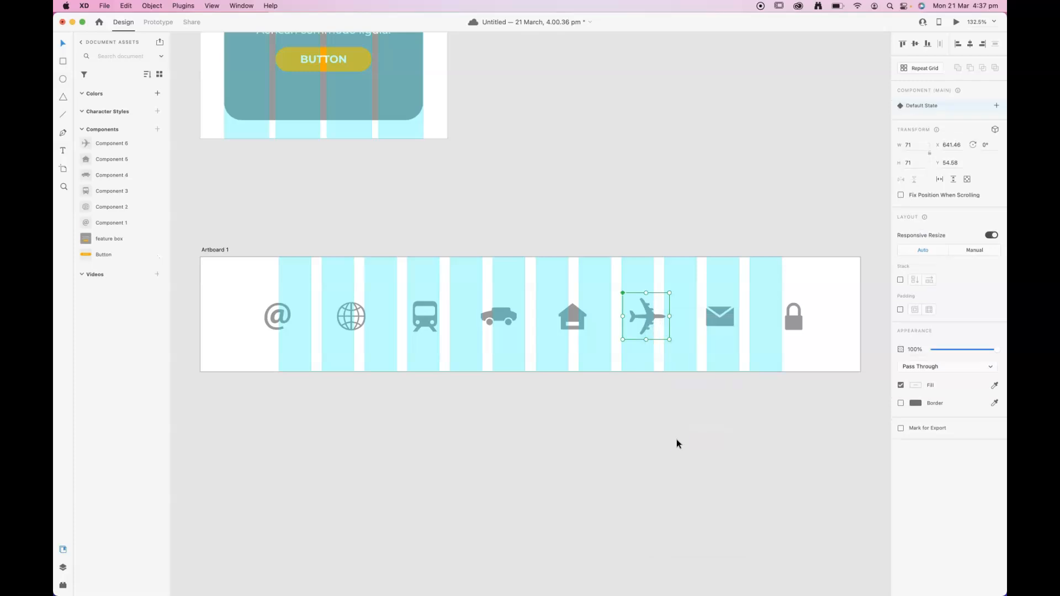
Convert the envelope and padlock icons into a component each.
click(700, 320)
right_click(711, 317)
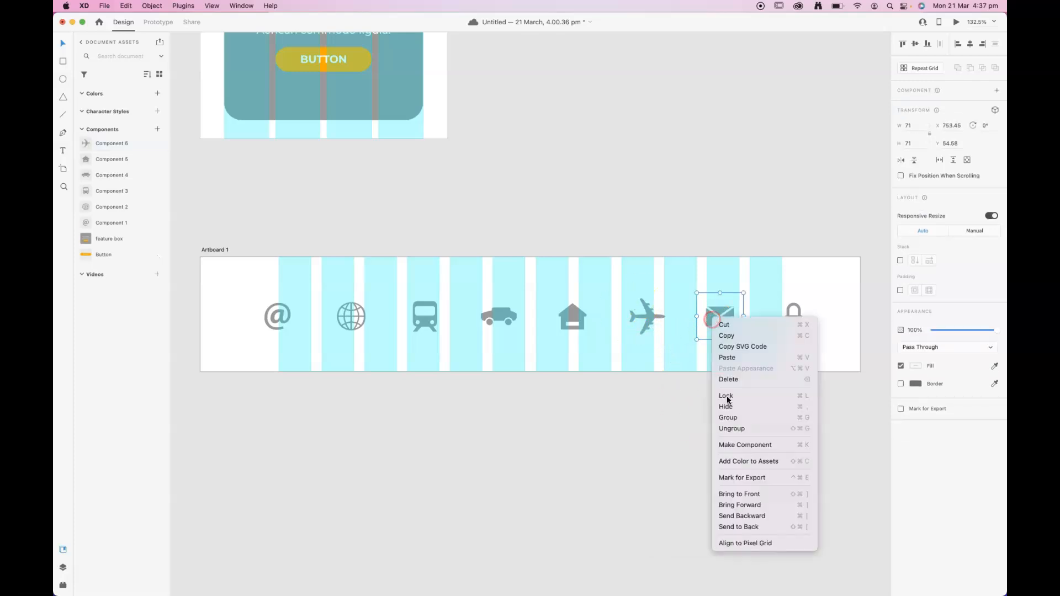
click(765, 443)
click(794, 320)
right_click(794, 325)
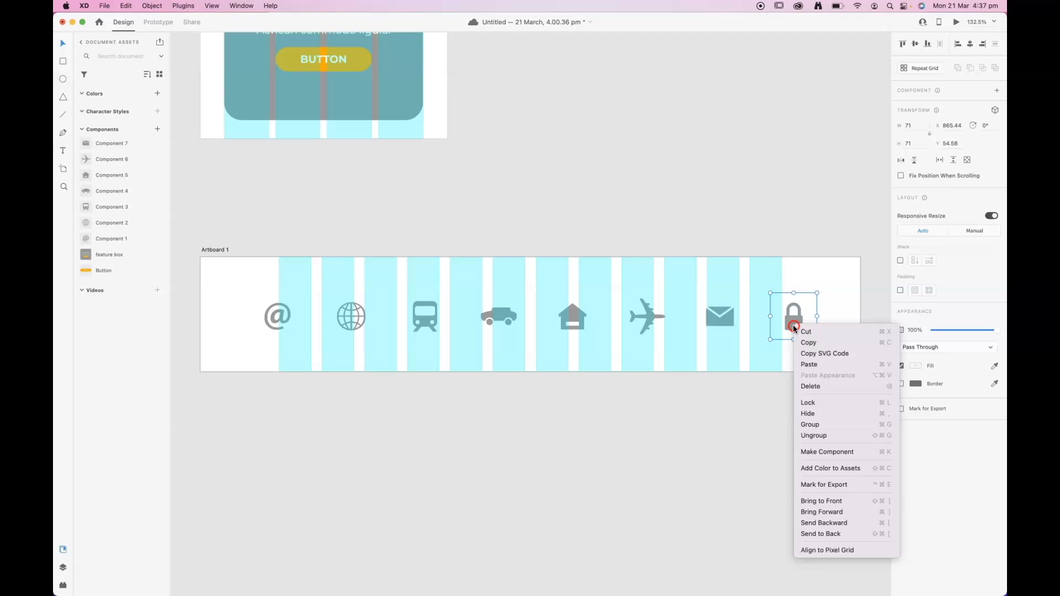
click(827, 454)
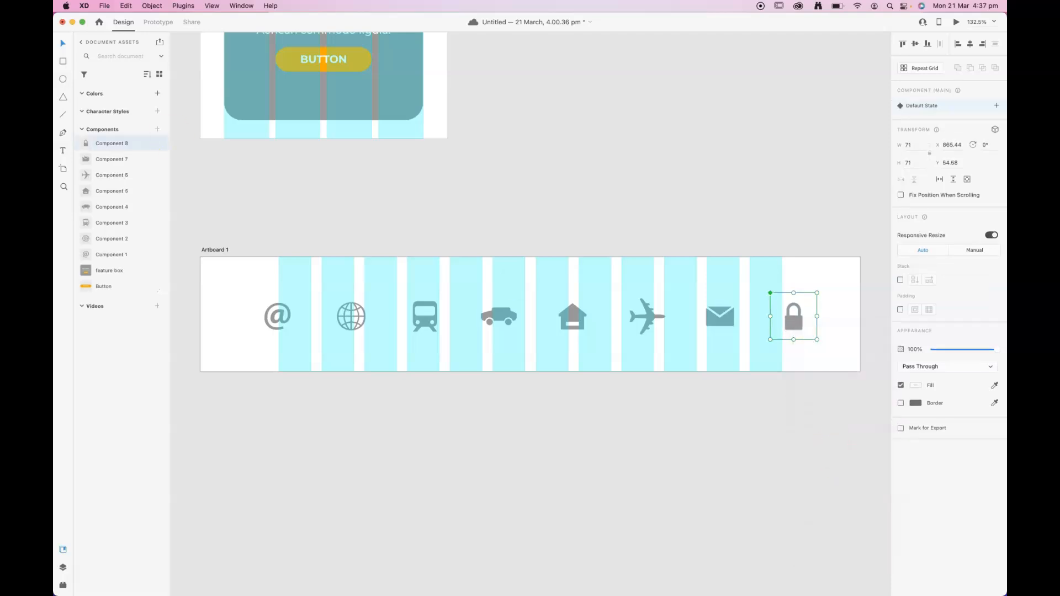
Rename the icon components lock icon, email icon, plane icon, home icon, car icon, train icon, world icon and at icon.
click(110, 143)
double_click(110, 143)
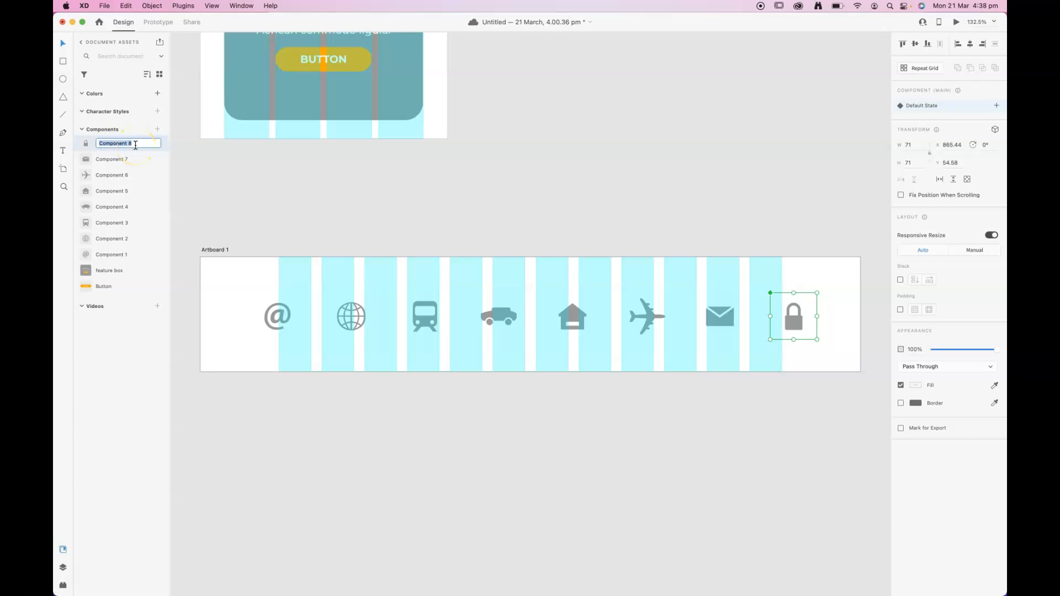
text(lock icon)
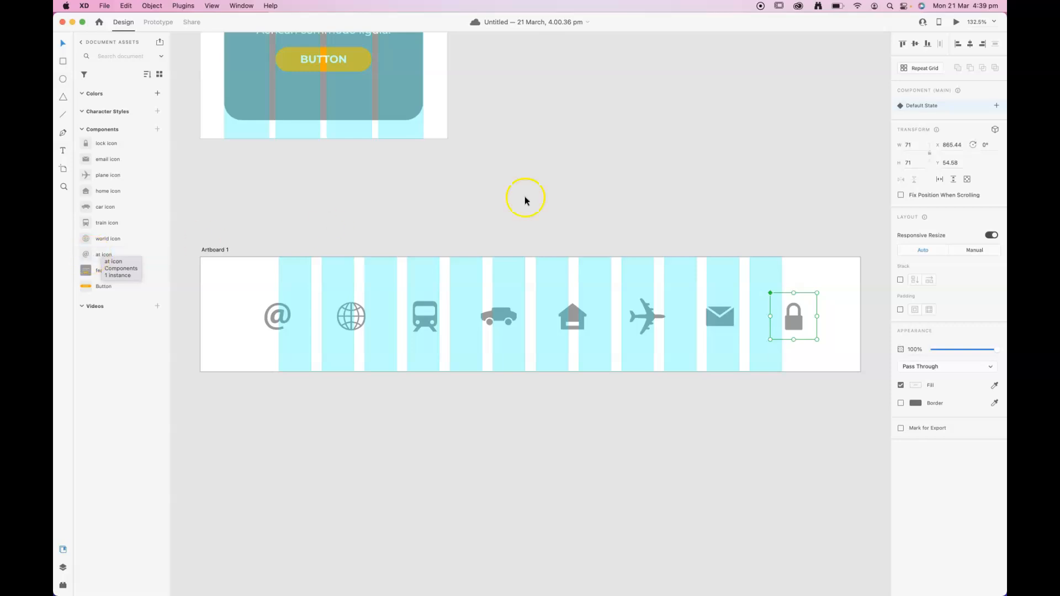
Add a new iPhone 8, SE artboard beside the Nested components artboard.
scroll(592, 204, up, 5)
scroll(592, 208, up, 7)
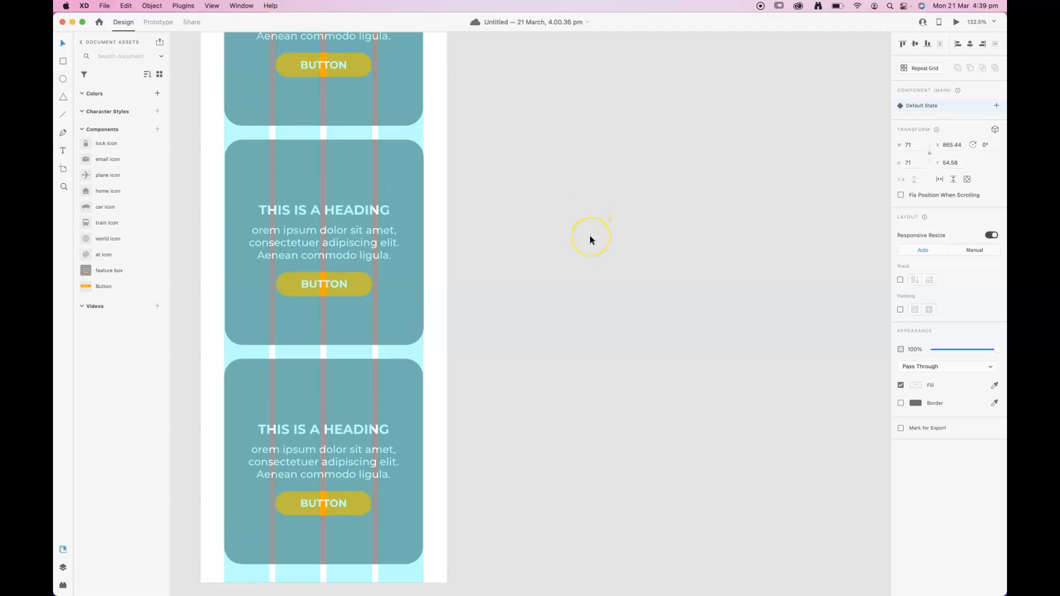
scroll(590, 235, down, 5)
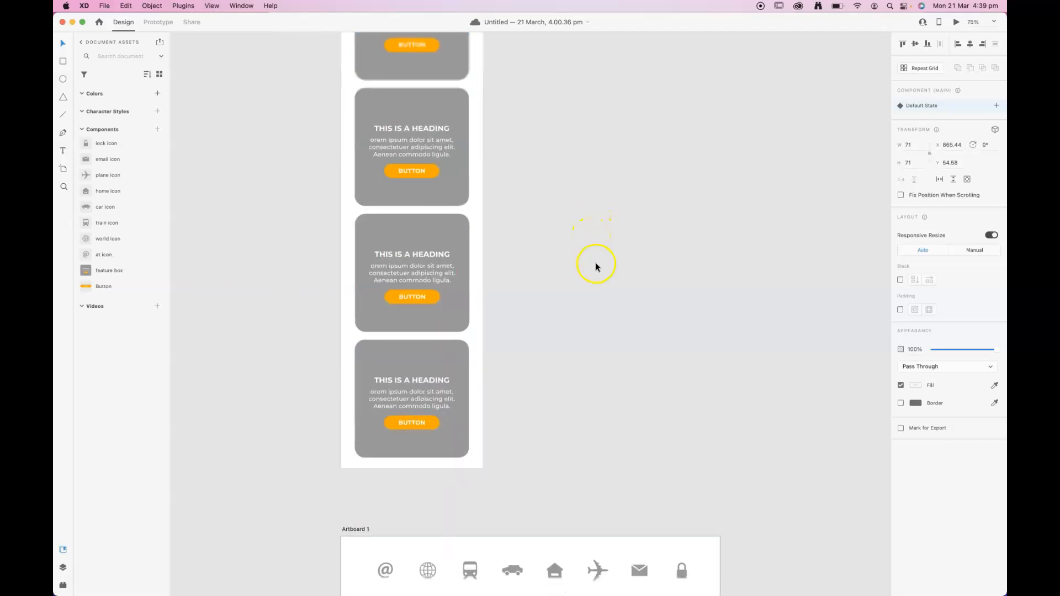
drag(579, 204, 537, 331)
drag(598, 284, 565, 250)
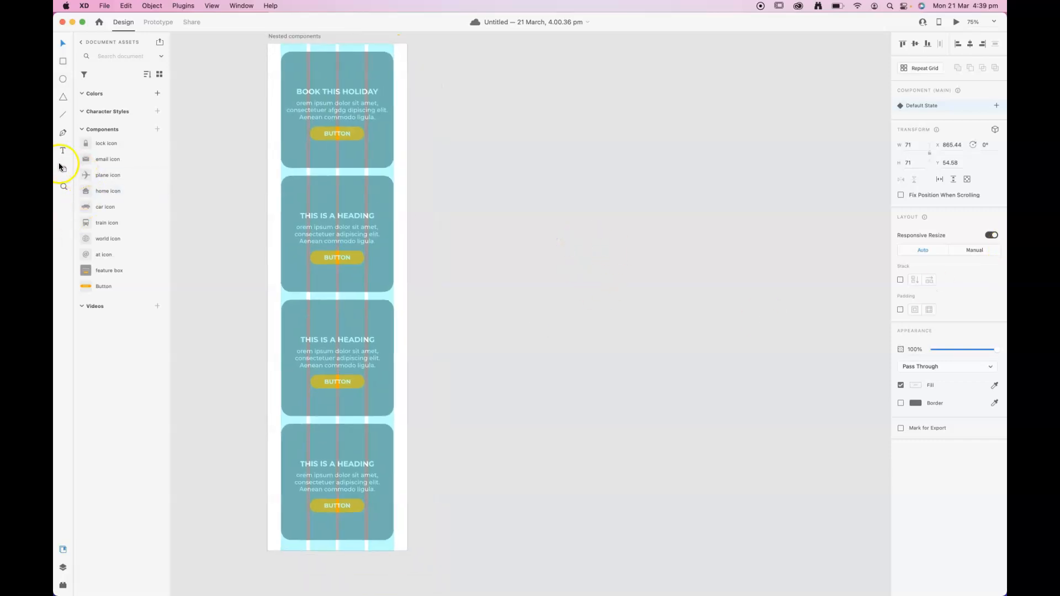
click(62, 168)
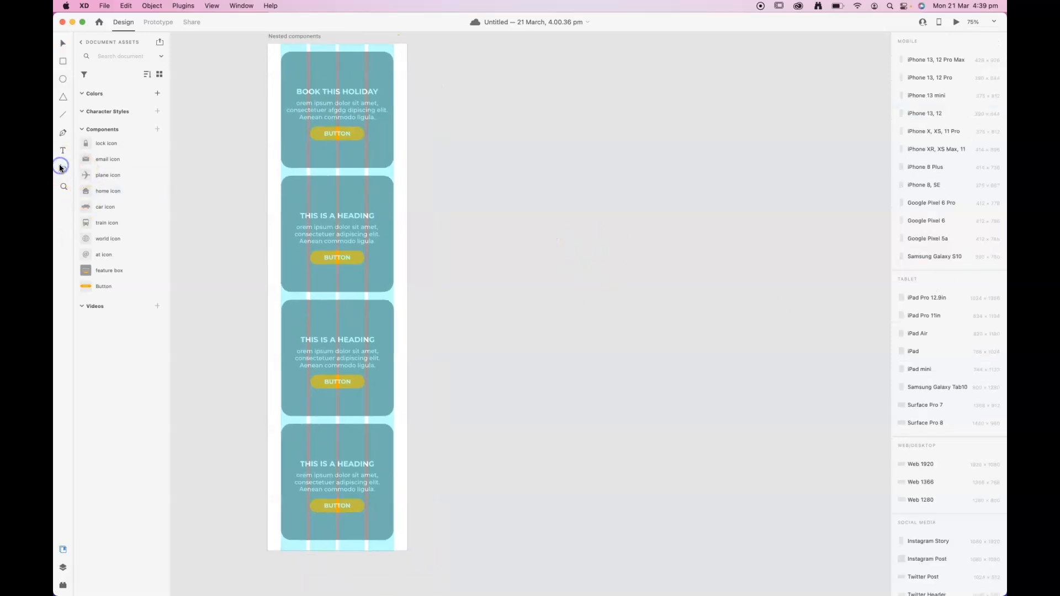
click(918, 185)
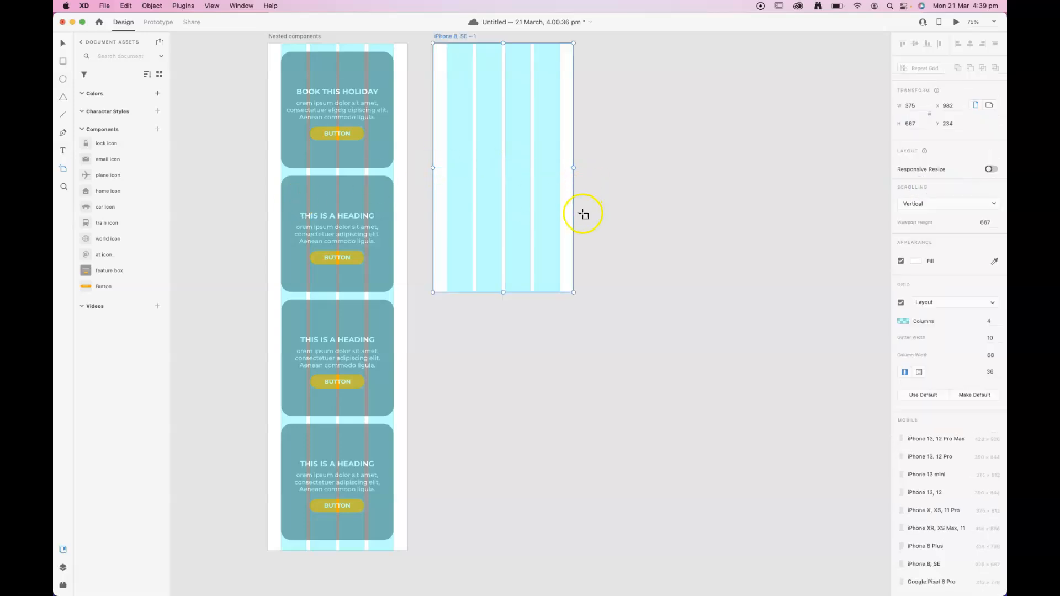
scroll(583, 216, up, 2)
click(63, 44)
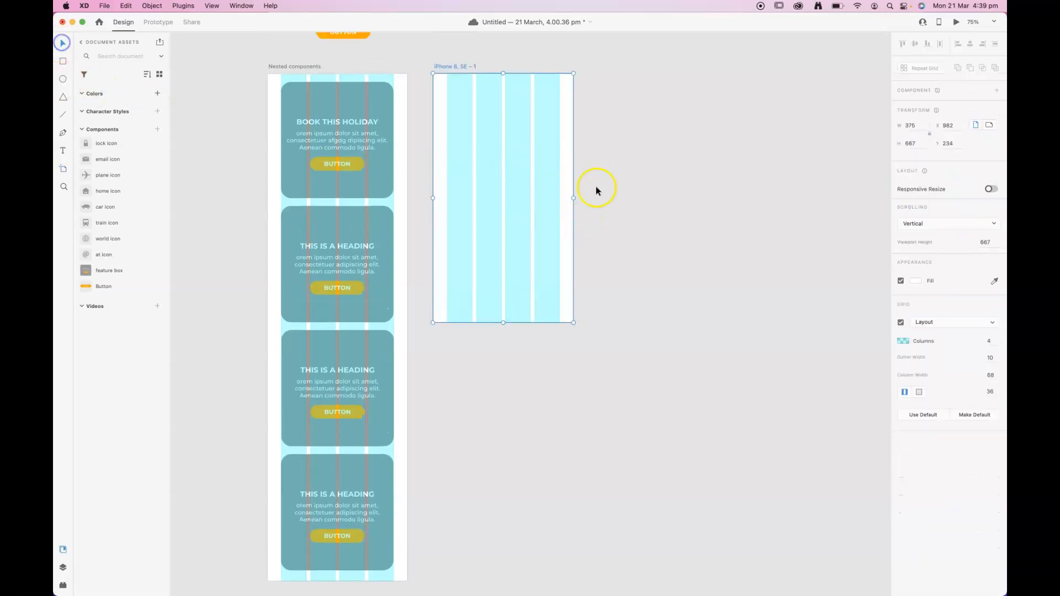
Place an instance of the home icon component in the first grid column near the top of the new iPhone artboard.
scroll(596, 191, up, 2)
key(super+plus)
key(super+plus)
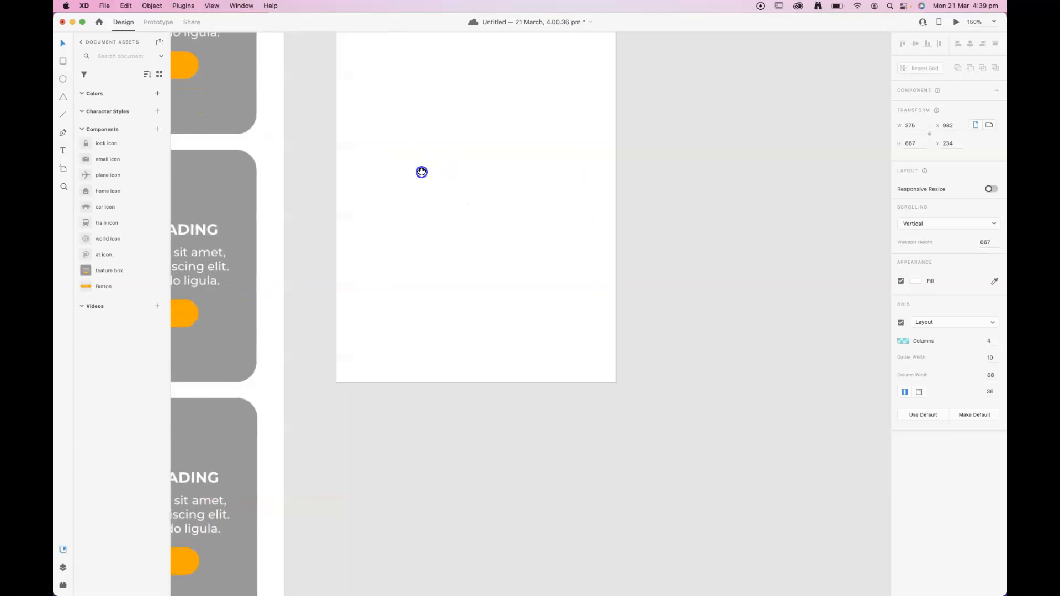
drag(422, 172, 500, 433)
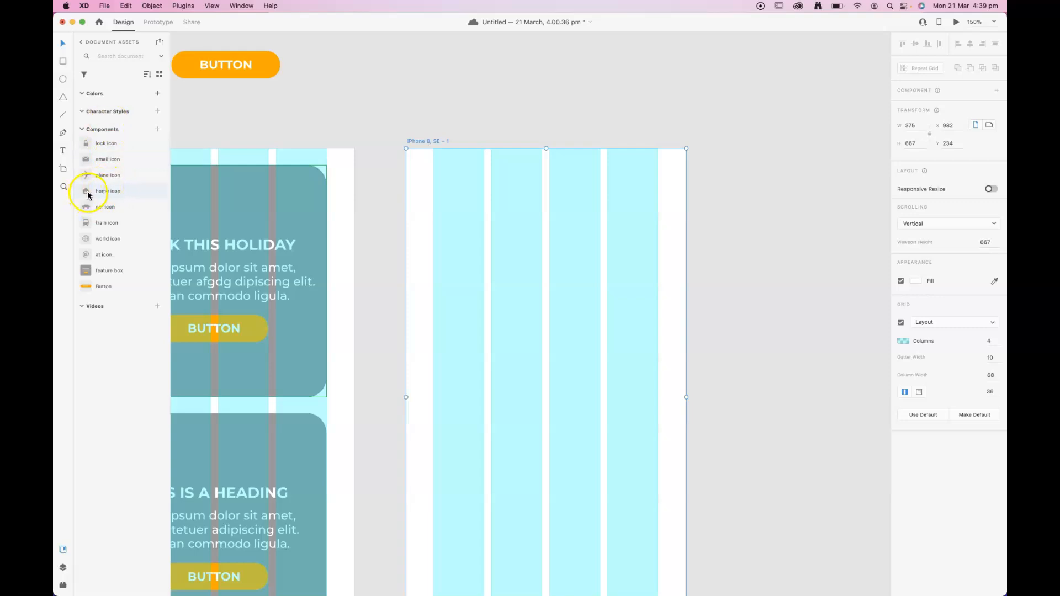
drag(88, 195, 475, 220)
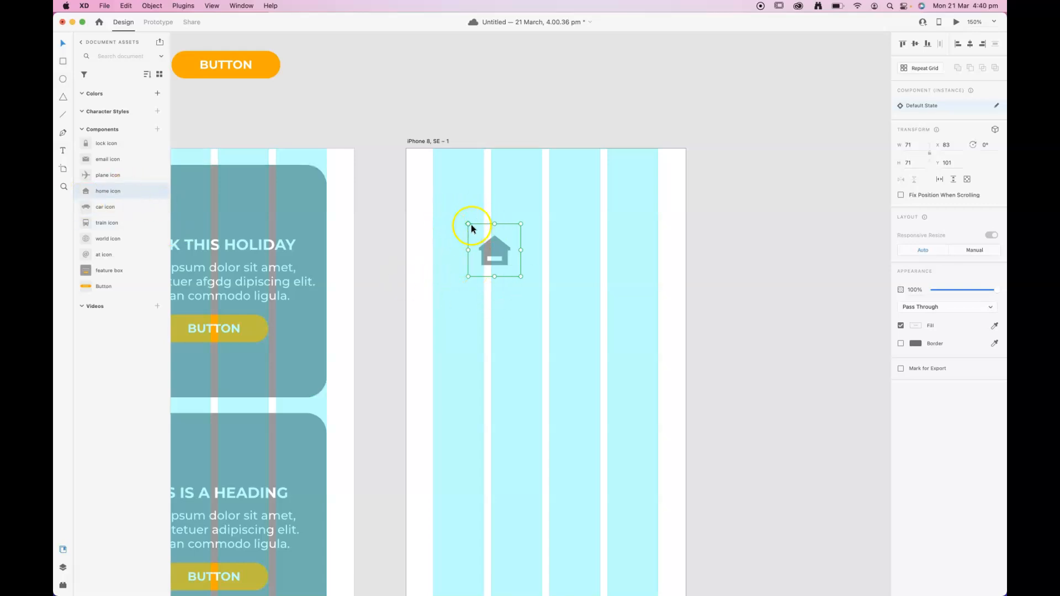
drag(496, 249, 477, 242)
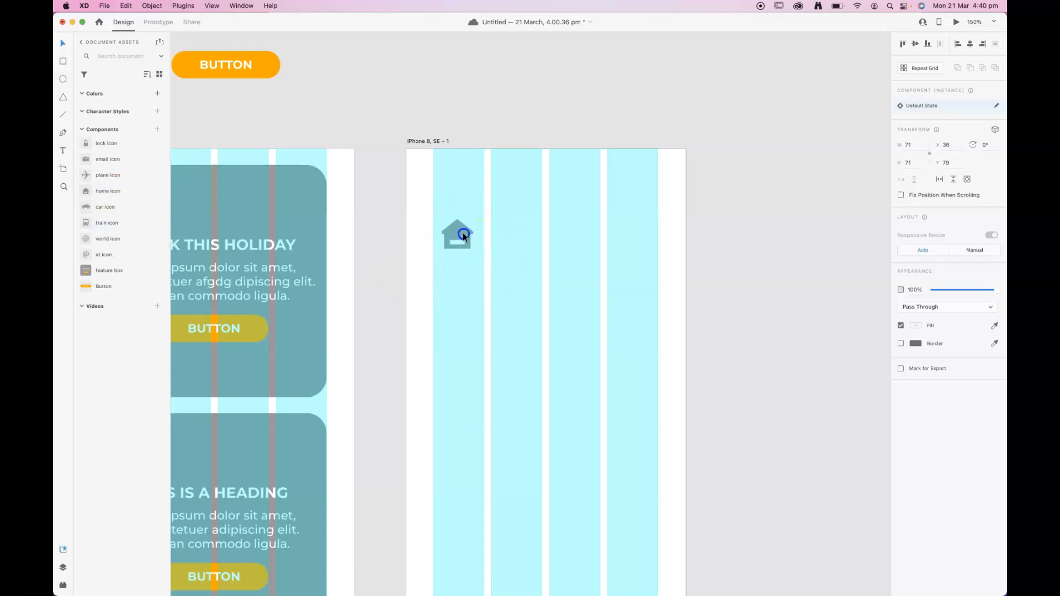
click(463, 234)
click(581, 131)
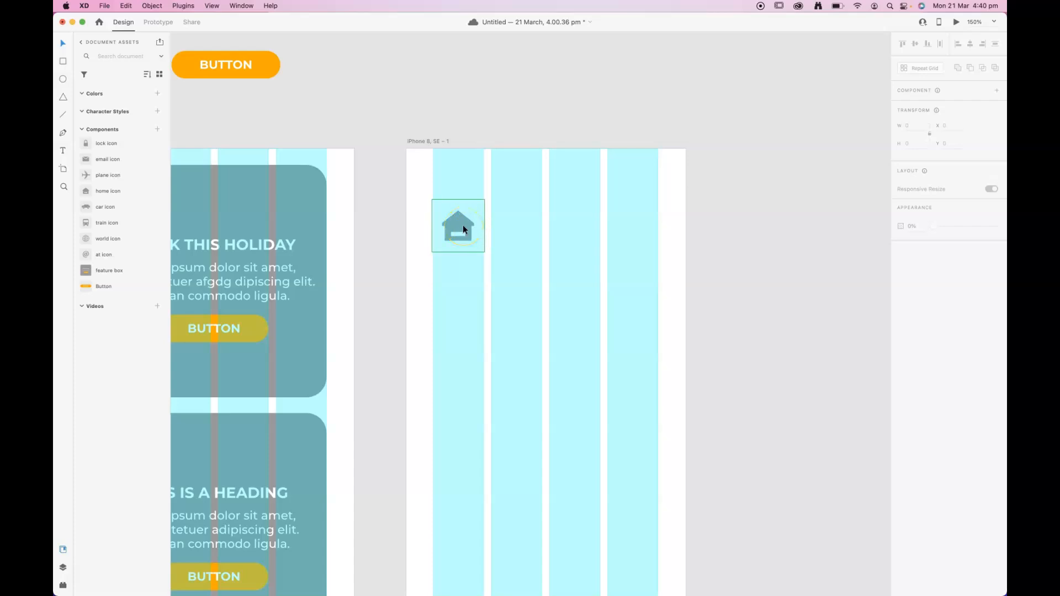
Add a text label reading Home beside the home icon and give it a mid-grey fill.
click(64, 152)
click(501, 228)
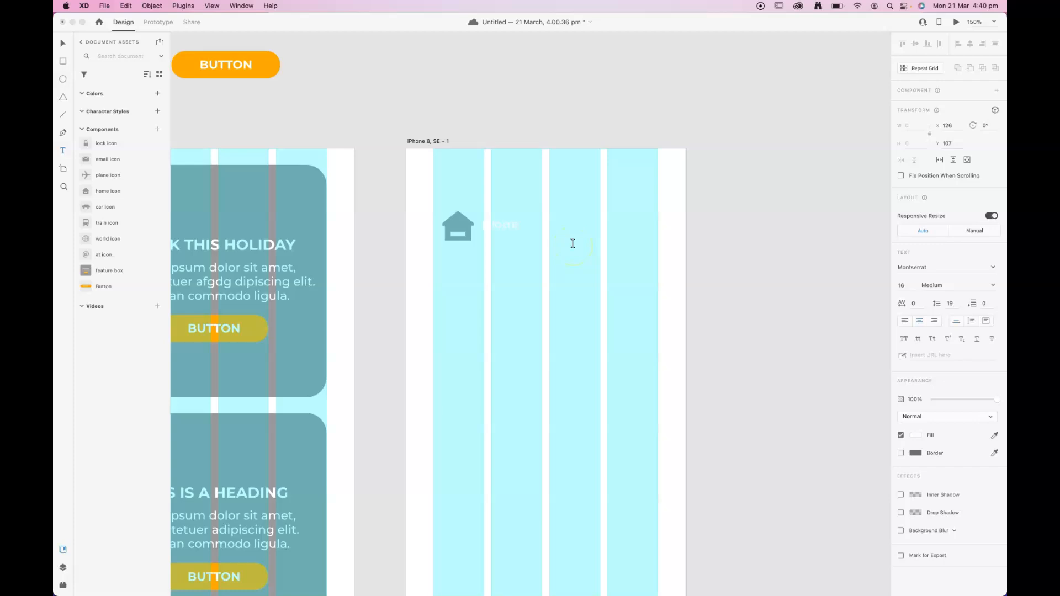
key(super+a)
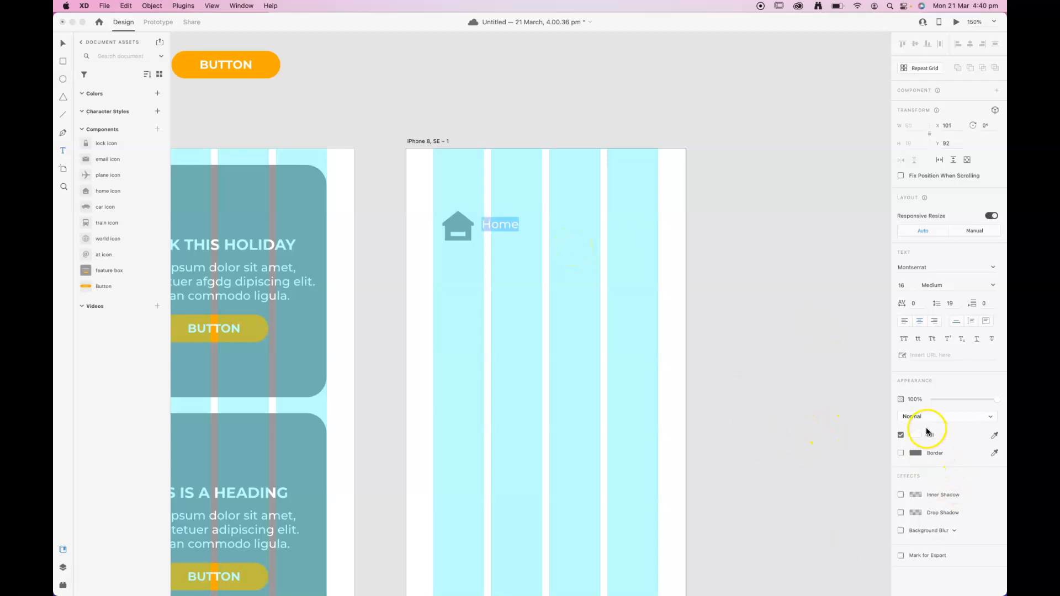
click(916, 435)
click(842, 418)
drag(814, 409, 774, 410)
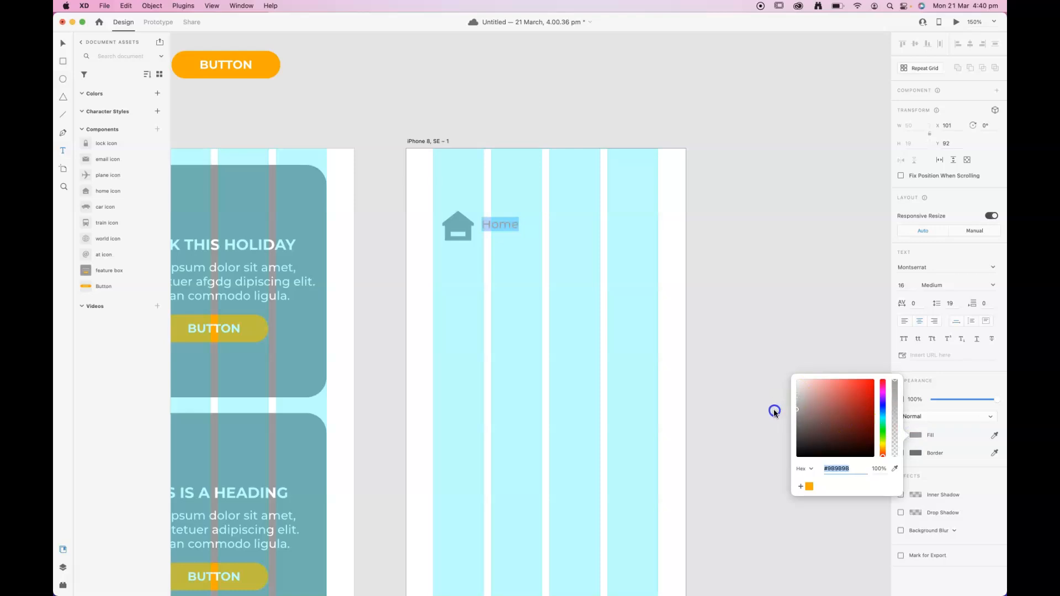
click(955, 440)
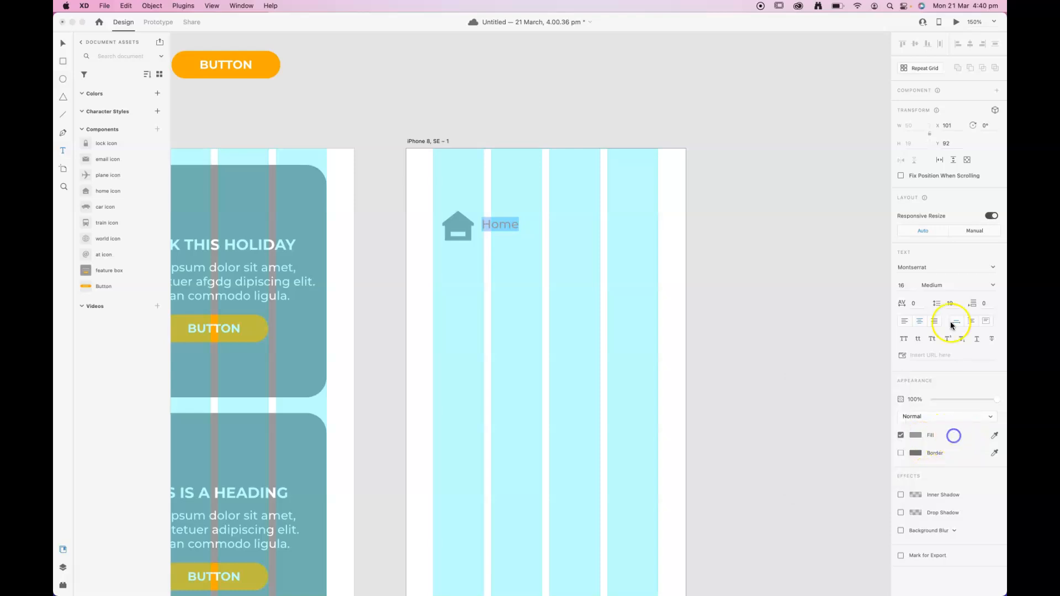
Format the Home label in all uppercase at font size 20.
click(904, 340)
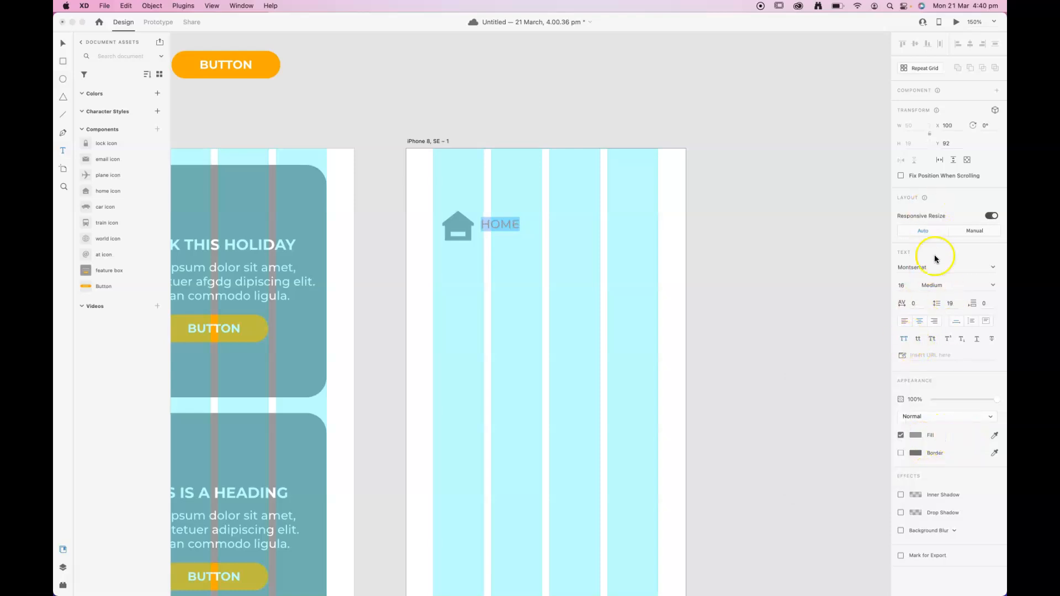
click(910, 284)
text(20)
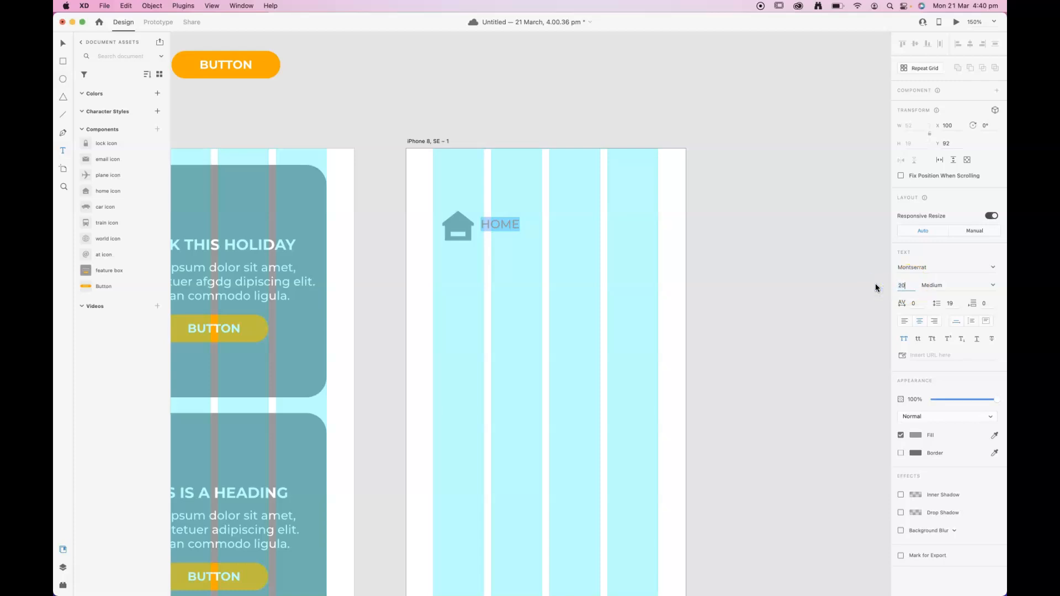
key(Tab)
Move the HOME label into the third grid column, level with the home icon.
click(64, 44)
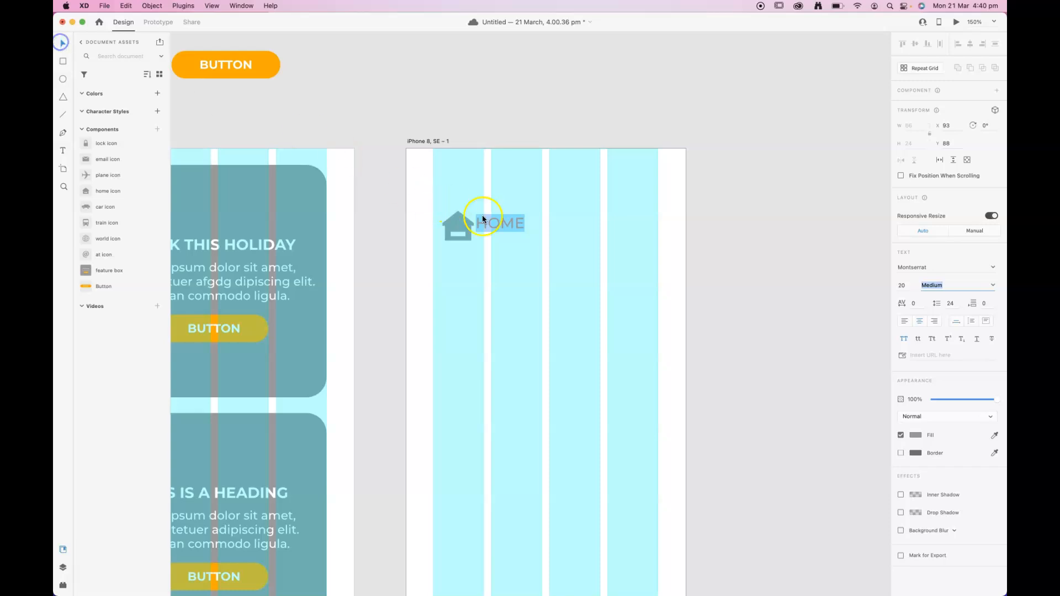
mouse_move(550, 232)
mouse_down()
mouse_move(518, 231)
mouse_move(567, 230)
mouse_up()
click(580, 219)
click(558, 121)
Draw a horizontal divider line about 302 wide under the icon and label, with a light grey border of size 2.
click(63, 115)
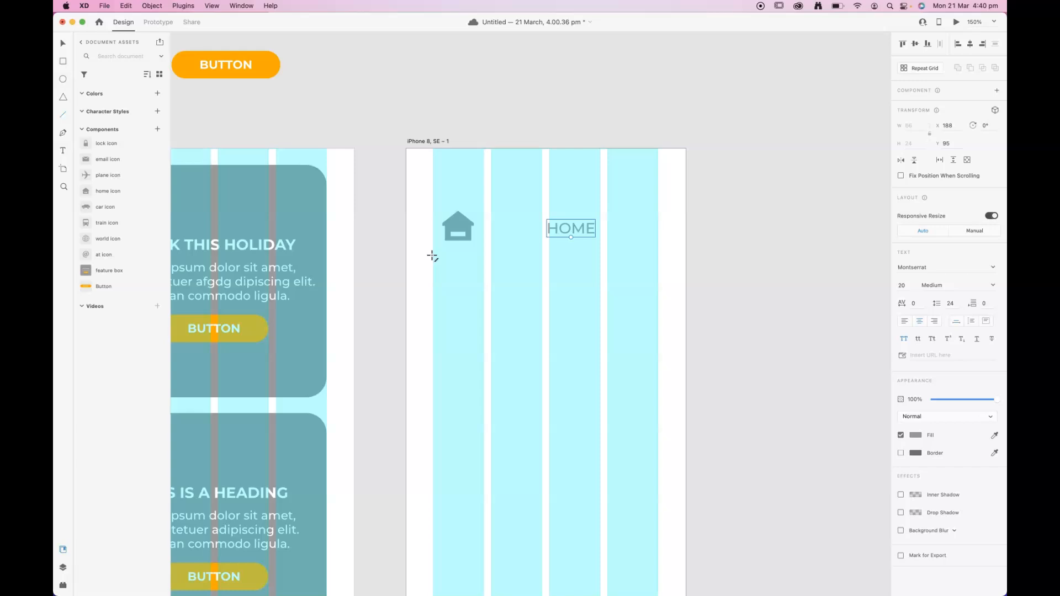
drag(433, 255, 657, 257)
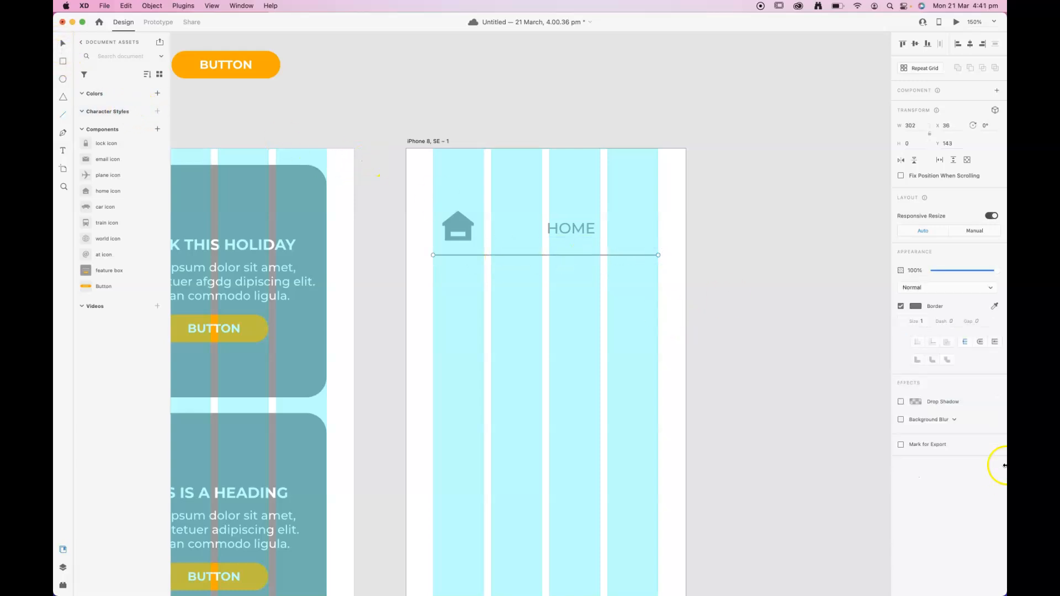
drag(929, 322, 902, 321)
text(2)
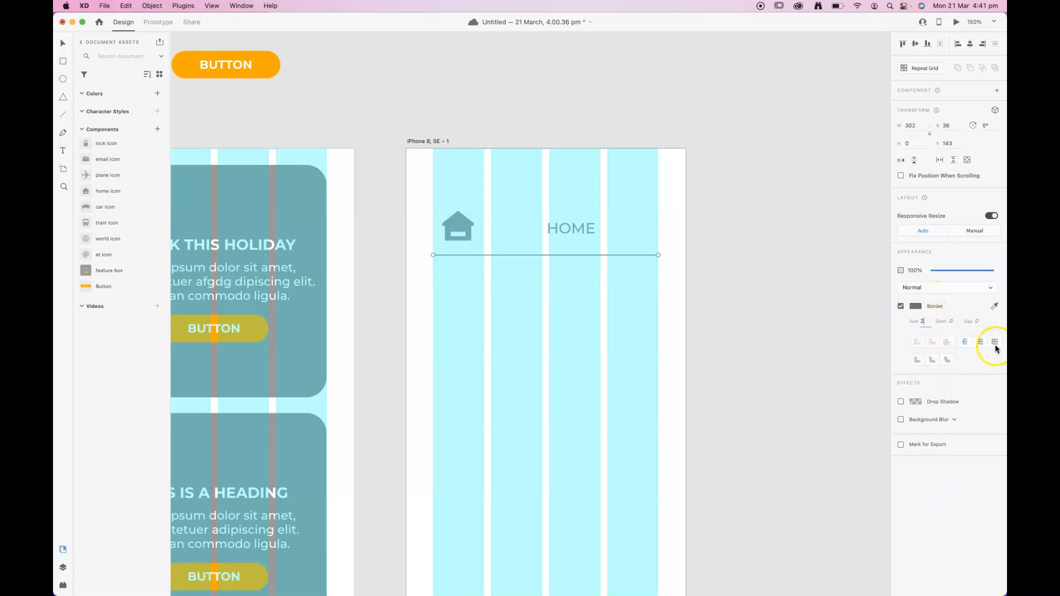
click(917, 306)
drag(794, 272, 784, 260)
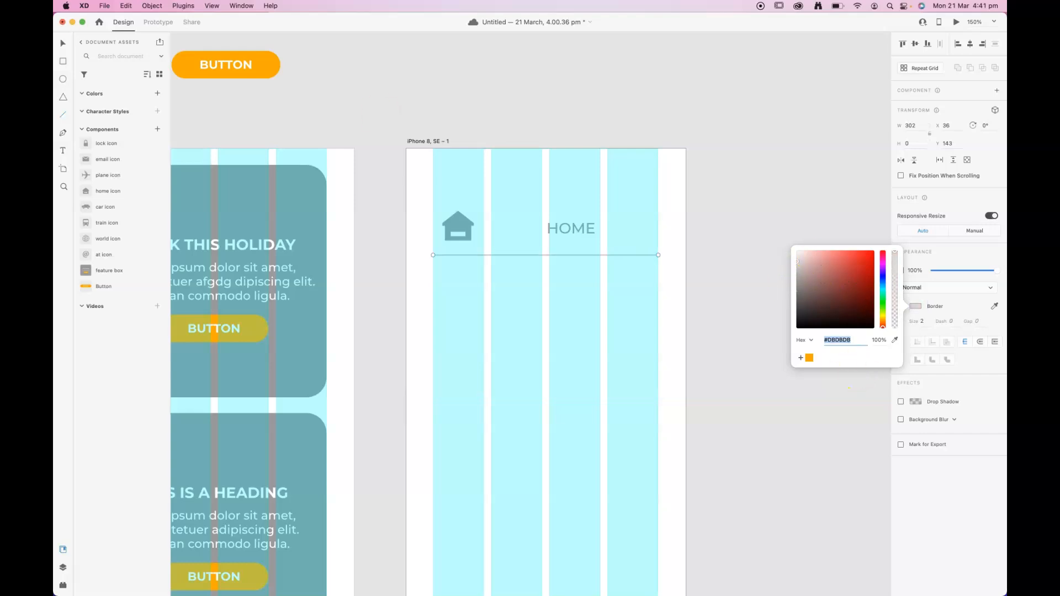
Move the divider line up against the bottom edge of the home icon, at about Y 139.
click(63, 43)
click(697, 72)
drag(636, 256, 634, 249)
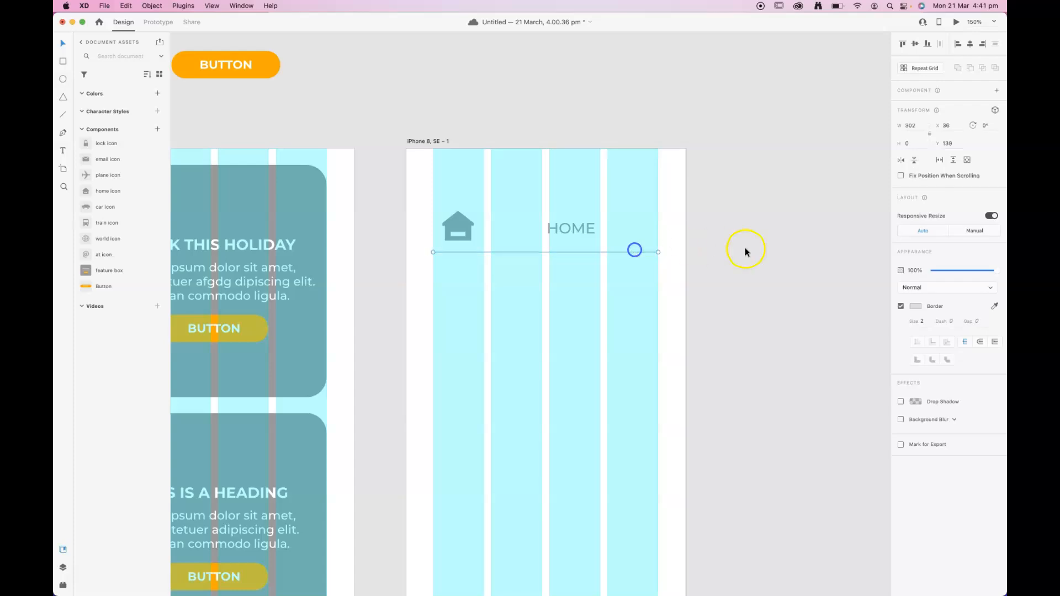
click(745, 250)
Convert the home icon, HOME label and divider line into one component and name it menu label.
drag(736, 209, 412, 294)
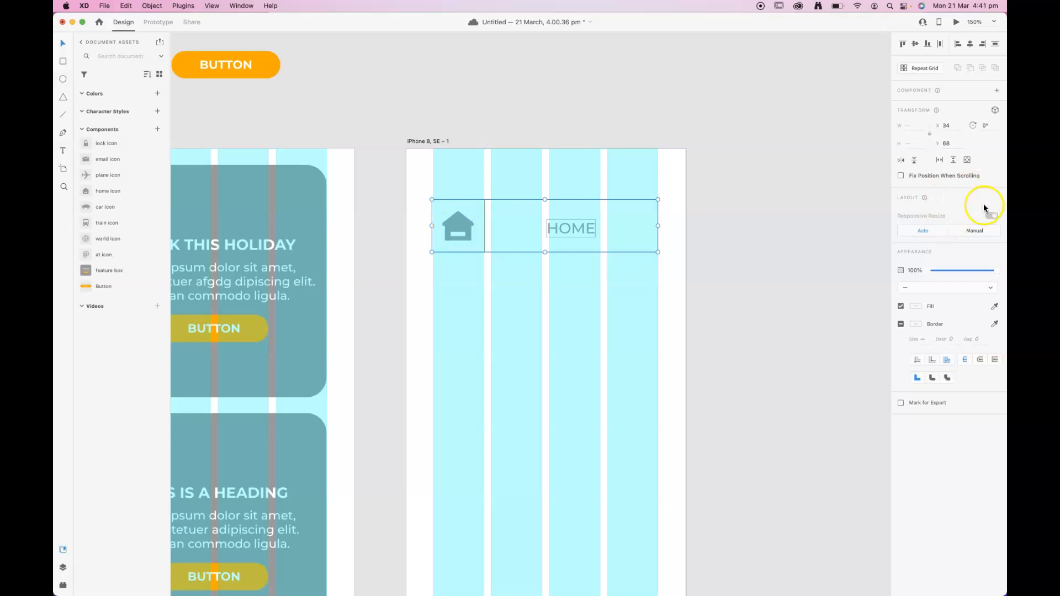
right_click(464, 223)
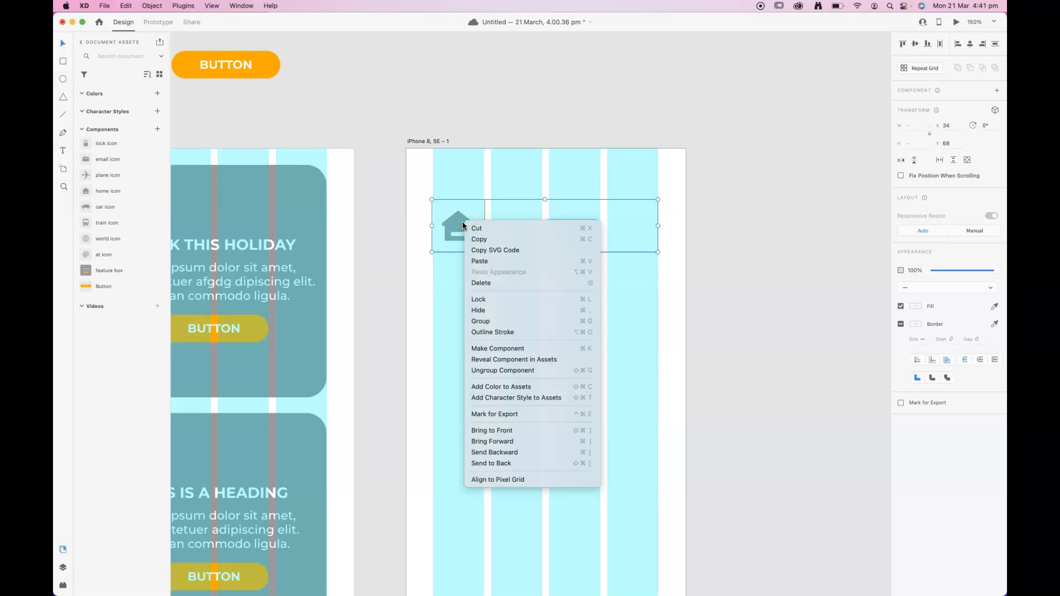
click(503, 349)
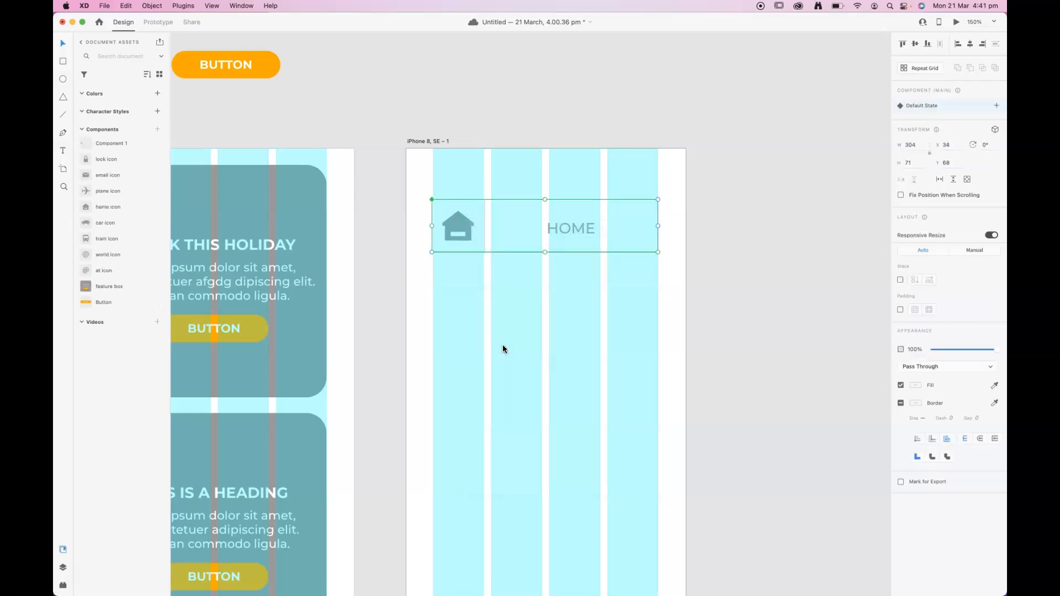
double_click(106, 143)
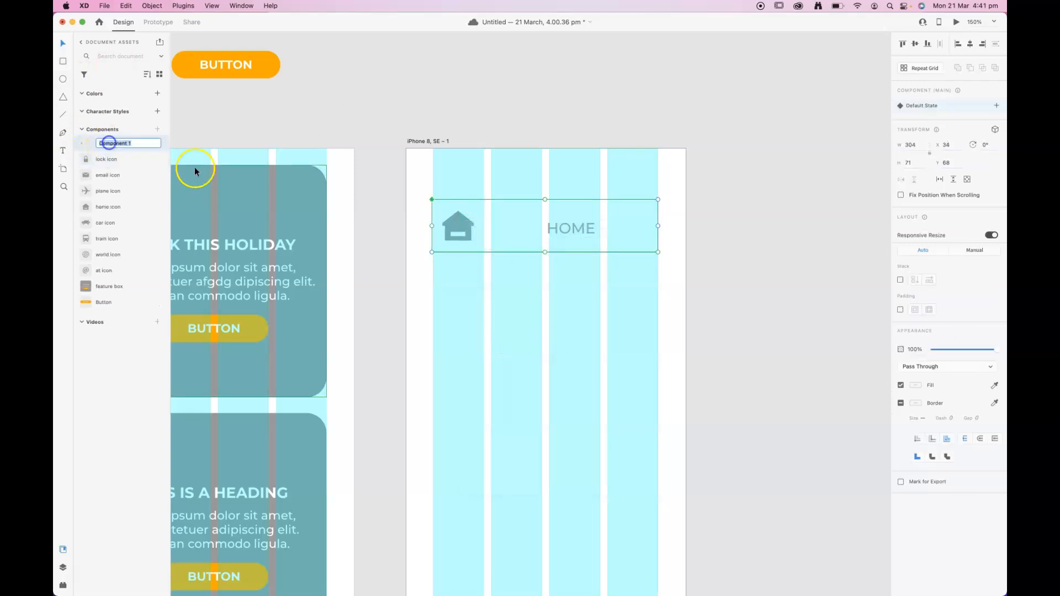
text(menu label)
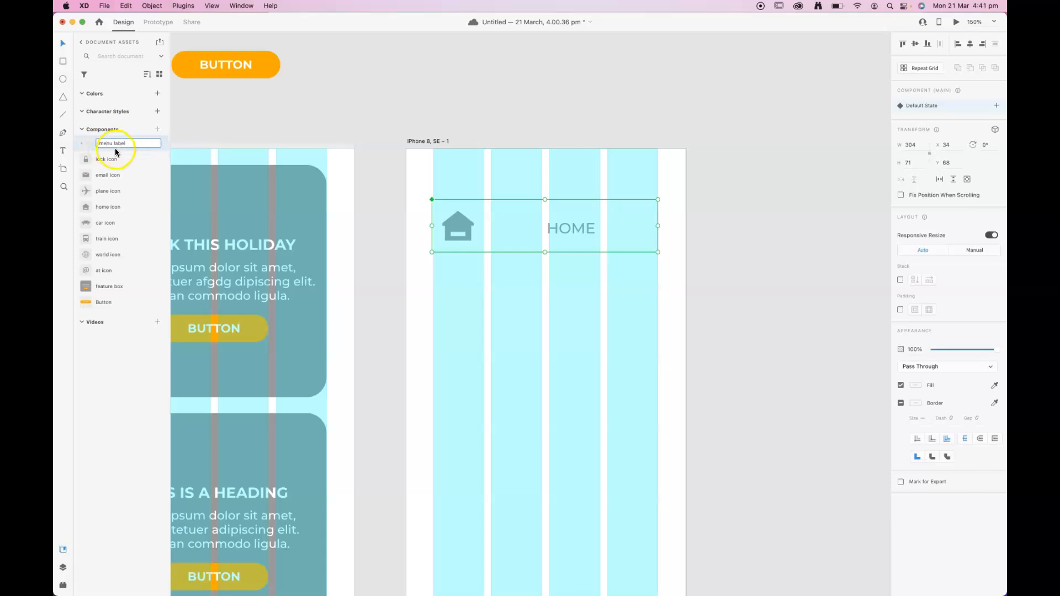
click(127, 364)
click(114, 147)
click(743, 171)
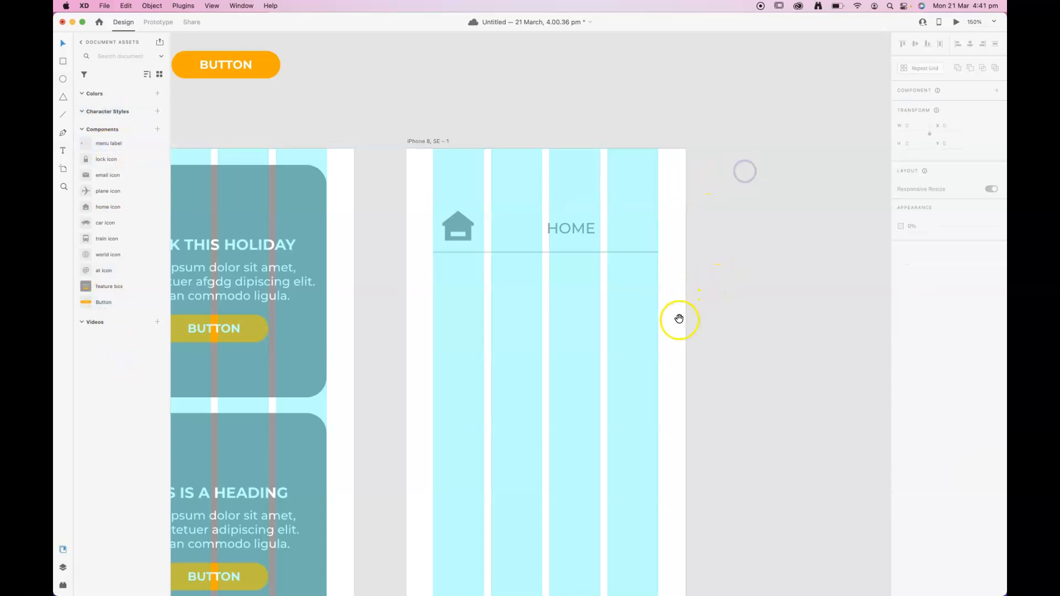
Place an instance of the menu label component directly below the original on the iPhone artboard.
scroll(679, 314, down, 3)
click(555, 161)
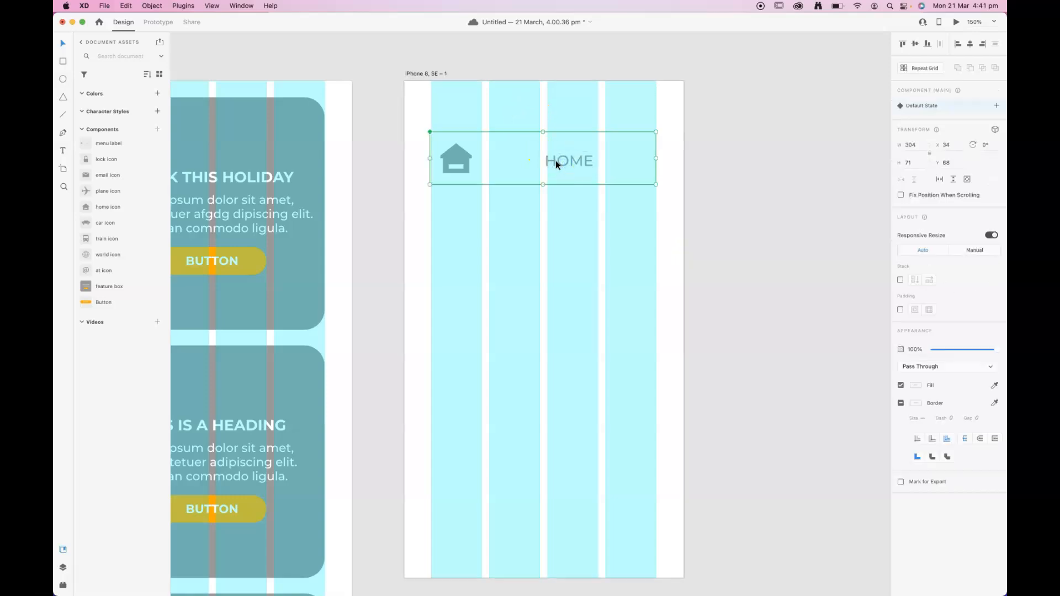
drag(94, 144, 466, 213)
scroll(682, 210, up, 5)
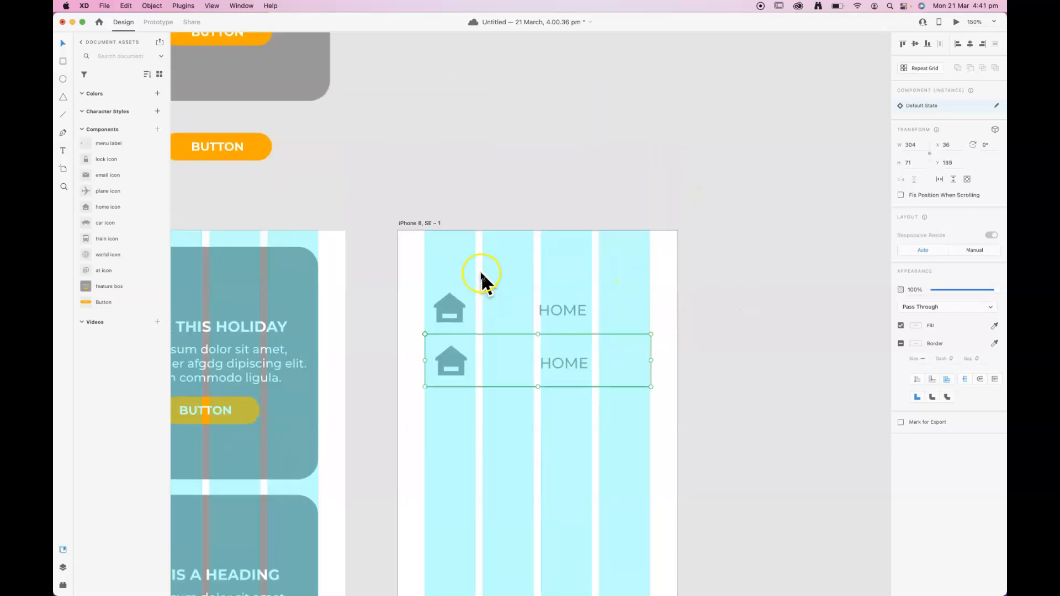
click(843, 296)
Move the main menu label component above the artboard and its instance up near the artboard's top edge, at about Y 43.
drag(458, 308, 436, 177)
drag(451, 362, 451, 293)
mouse_move(449, 175)
mouse_down()
mouse_move(446, 158)
mouse_move(446, 167)
mouse_up()
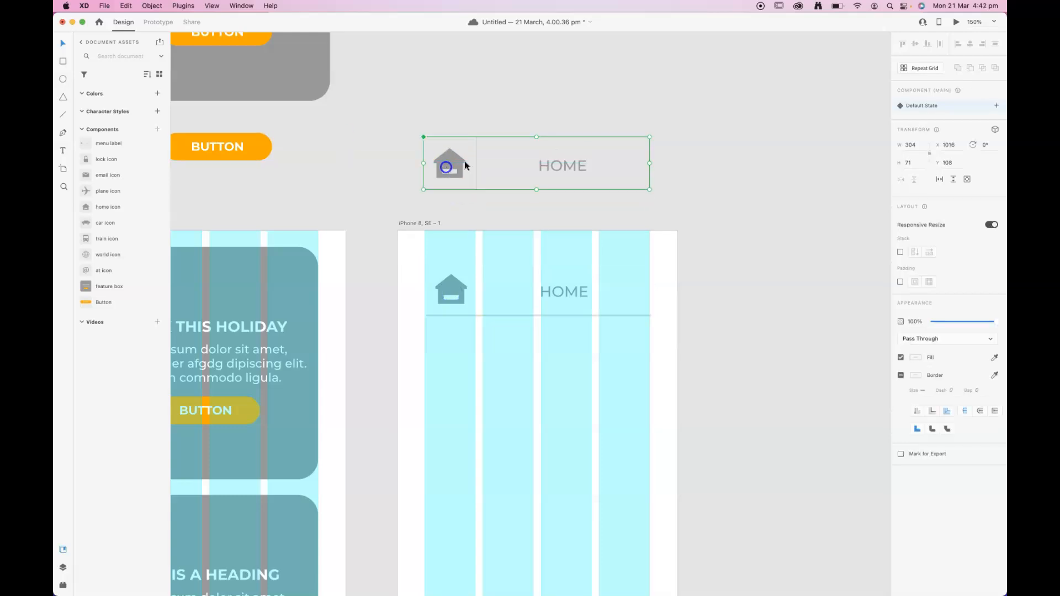
drag(712, 381, 689, 296)
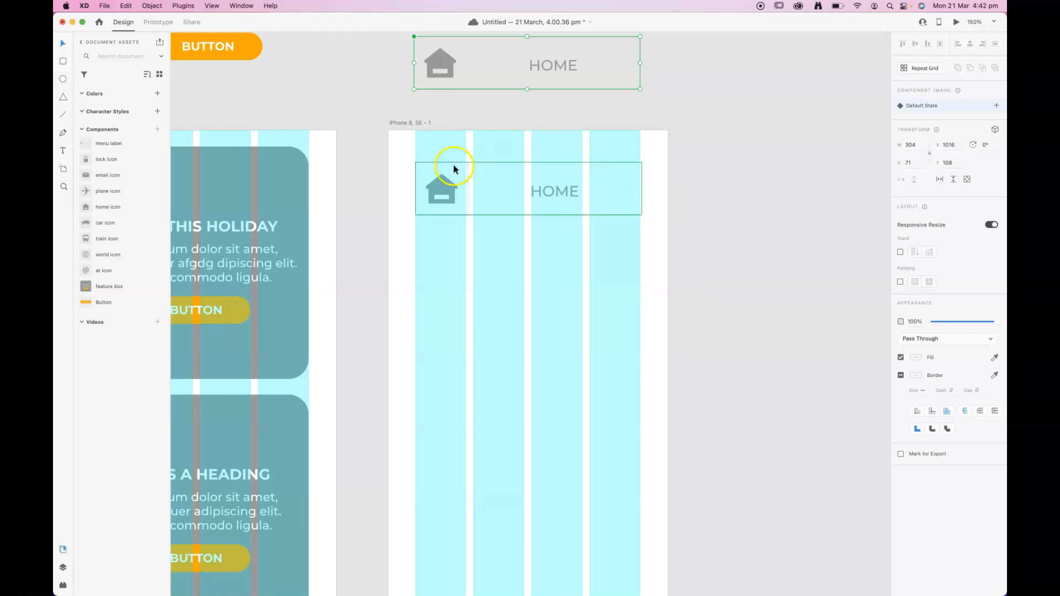
Repeat the menu label instance down the artboard as a seven-row repeat grid with tightened gaps between the rows.
click(446, 184)
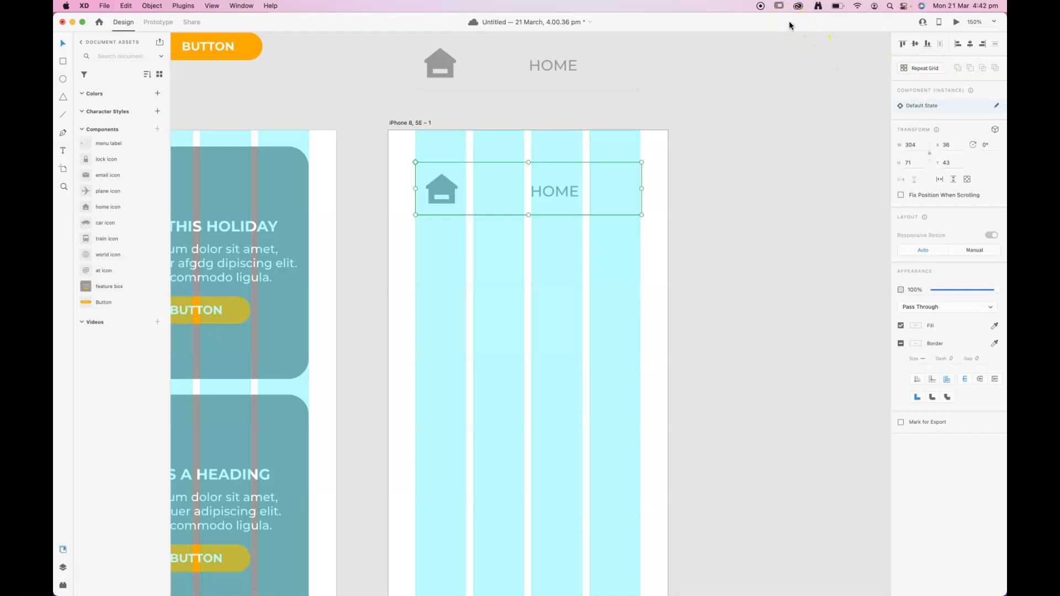
click(913, 67)
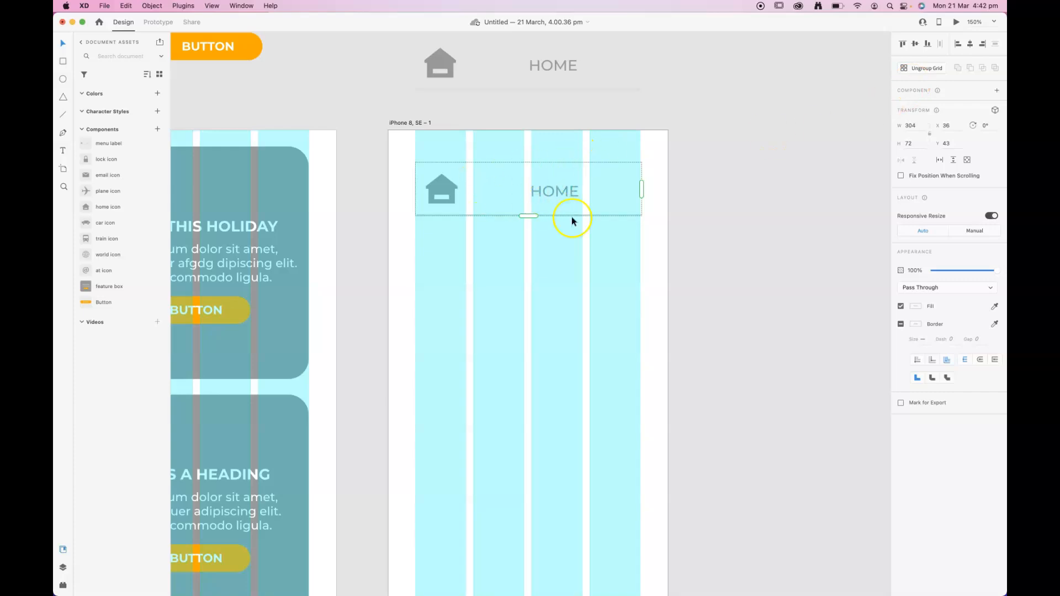
scroll(692, 308, down, 3)
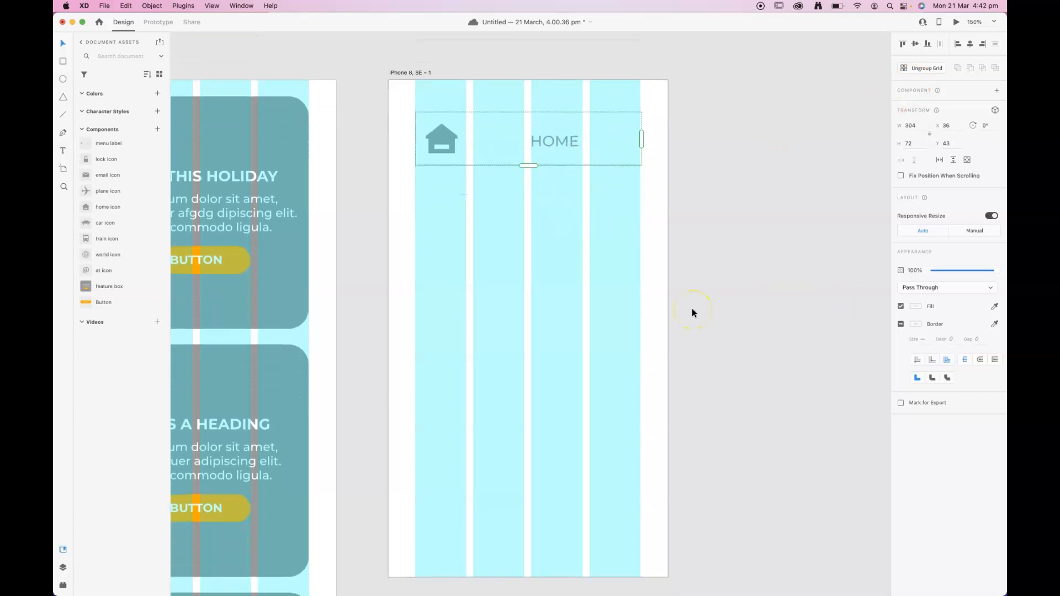
drag(527, 162, 497, 481)
scroll(599, 310, up, 5)
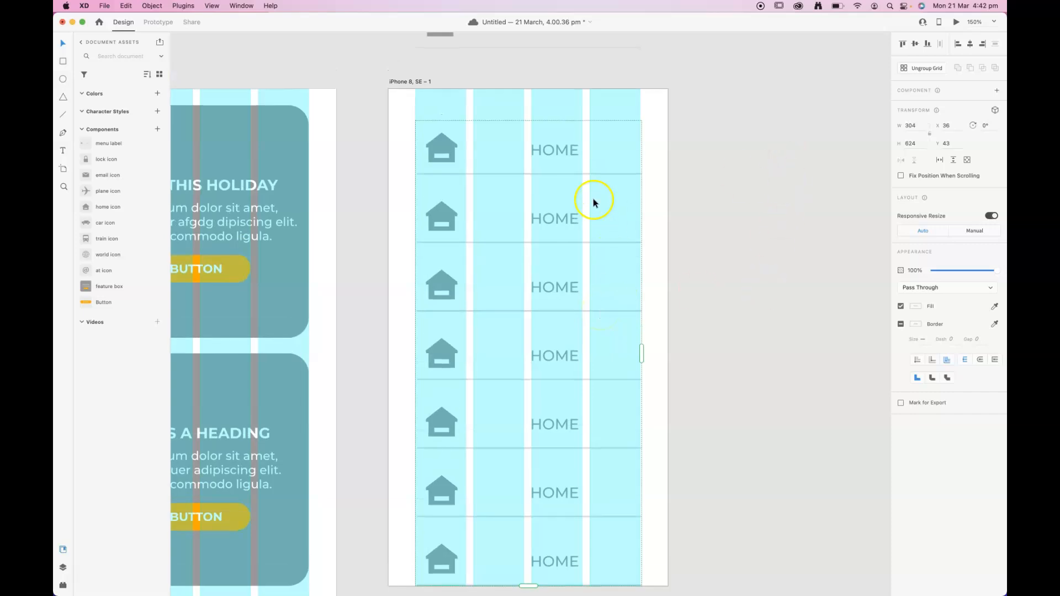
drag(542, 182, 550, 174)
click(741, 213)
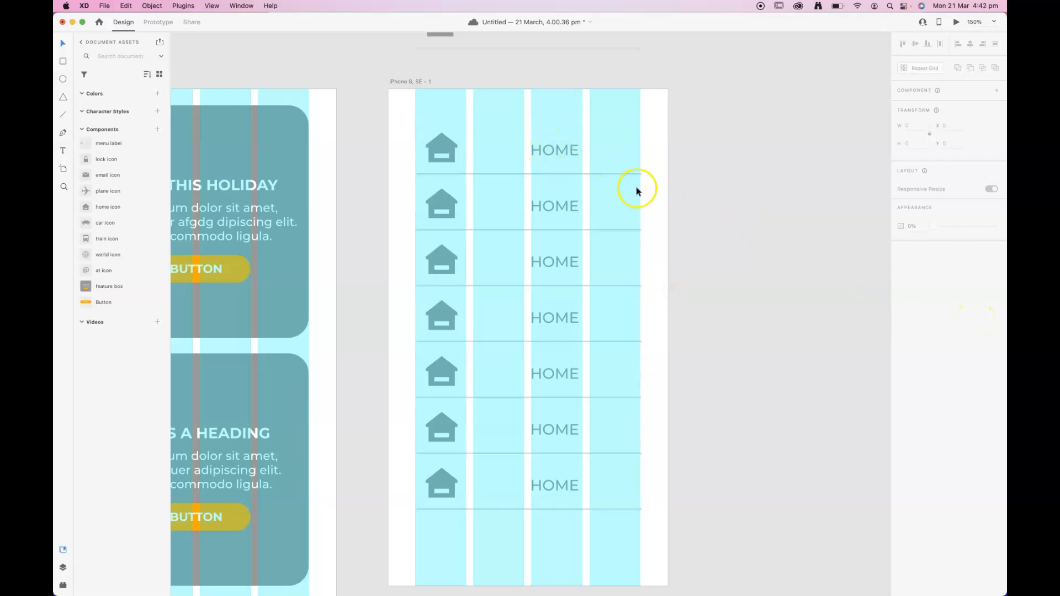
Shift the HOME text inside the main menu label component closer to its icon, aligned with the second grid column.
drag(513, 175, 522, 240)
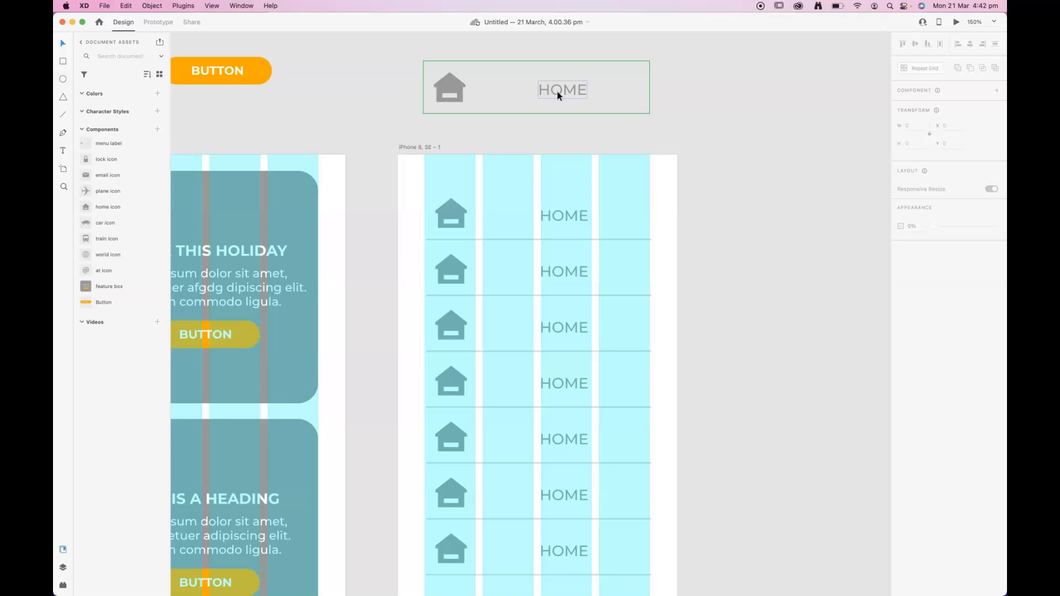
click(558, 95)
double_click(546, 90)
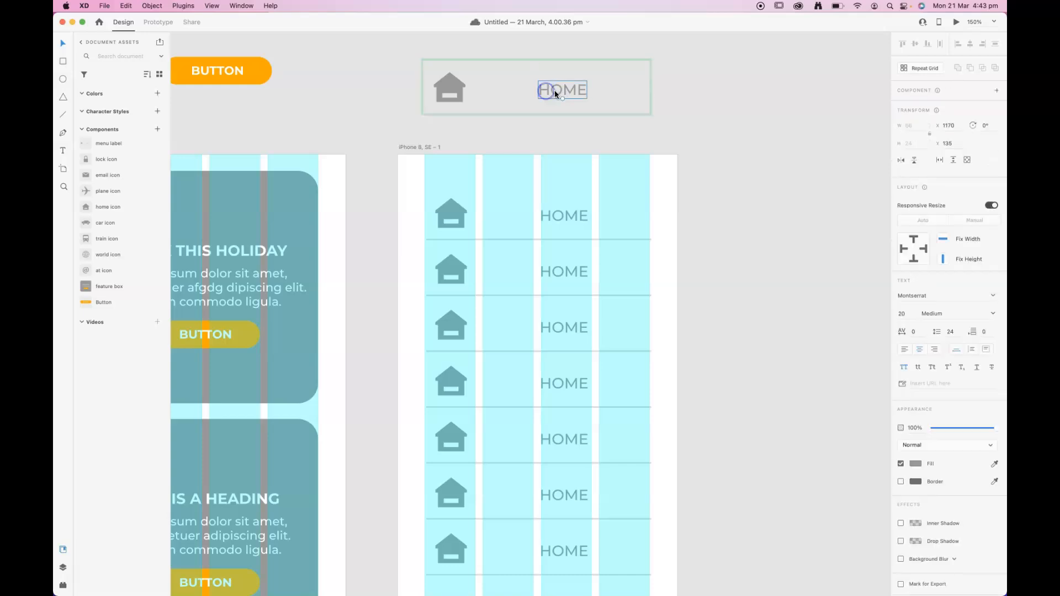
drag(555, 91, 498, 91)
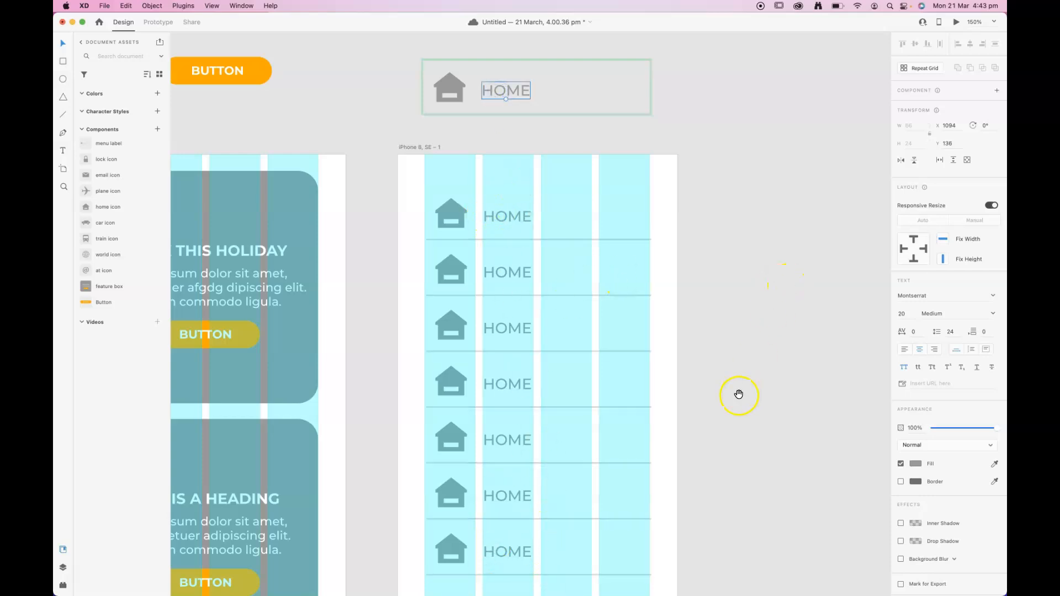
Slightly widen the vertical gap between the rows of the repeat grid.
drag(739, 394, 729, 300)
click(495, 121)
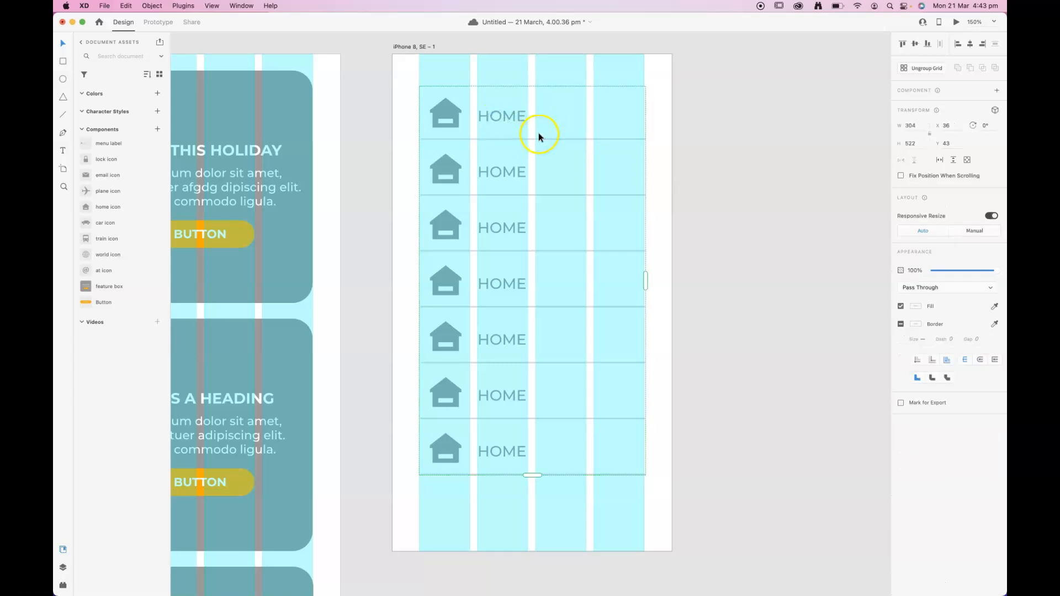
drag(535, 140, 535, 142)
click(727, 146)
Change the label in the second row of the repeat grid to PLANE.
drag(566, 203, 568, 234)
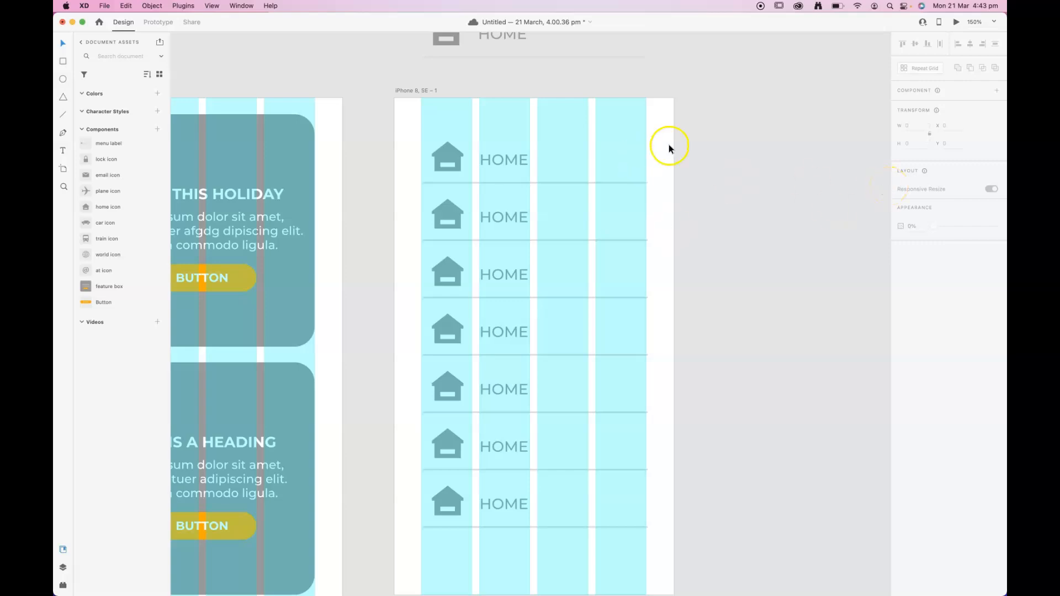
scroll(666, 145, up, 3)
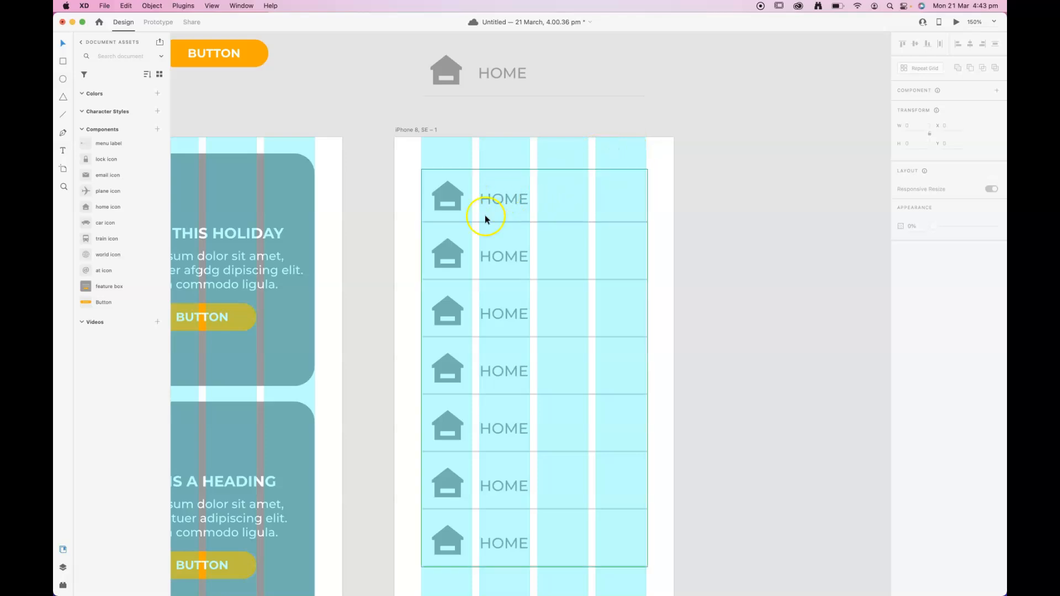
double_click(510, 256)
click(509, 256)
double_click(505, 256)
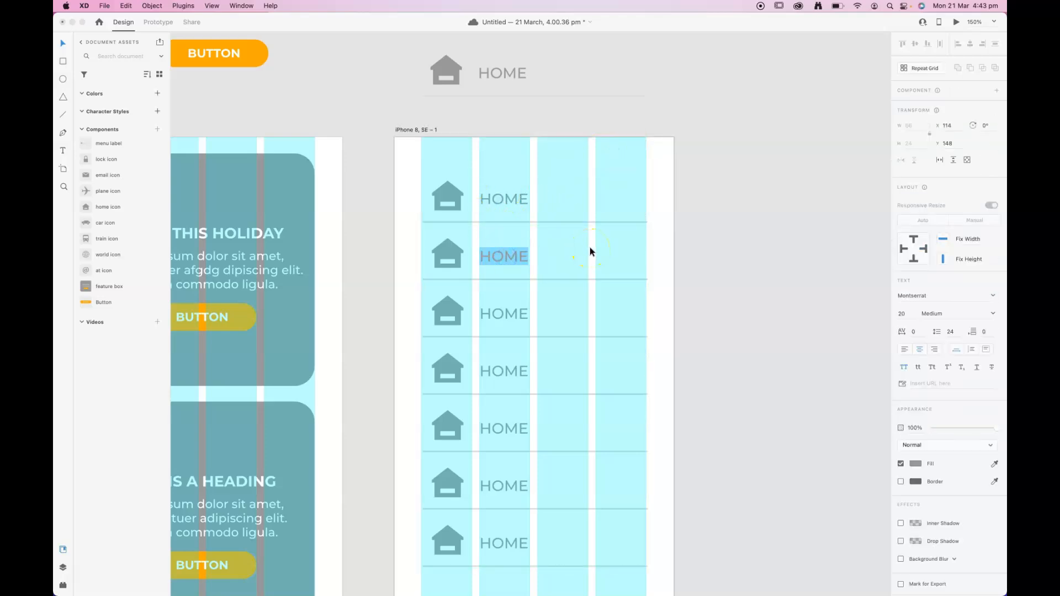
text(PLANE)
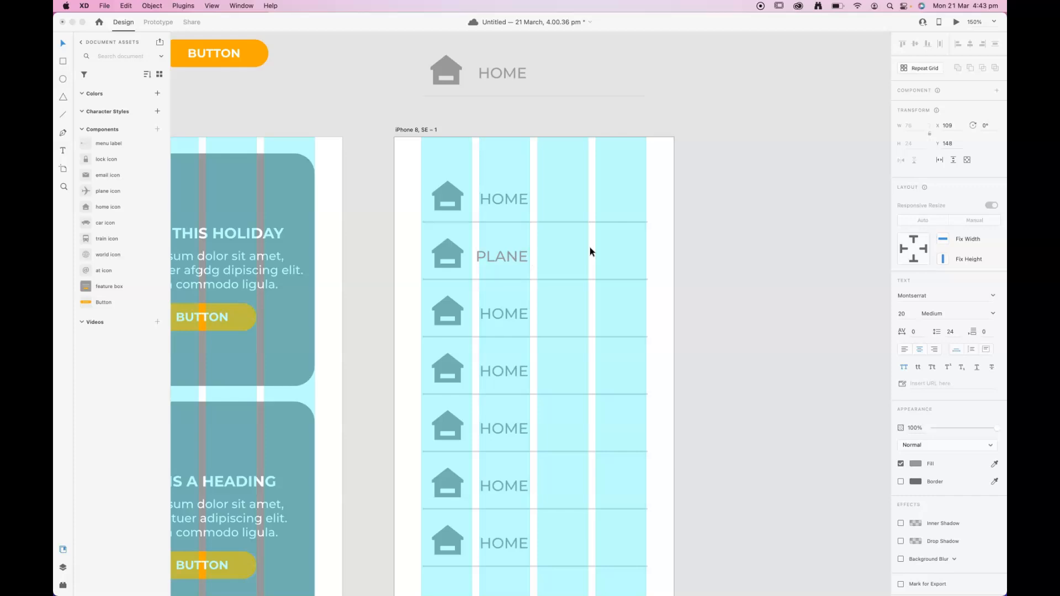
Undo the PLANE label edit and left-align the HOME text inside the main menu label component.
key(super+z)
double_click(504, 73)
double_click(504, 74)
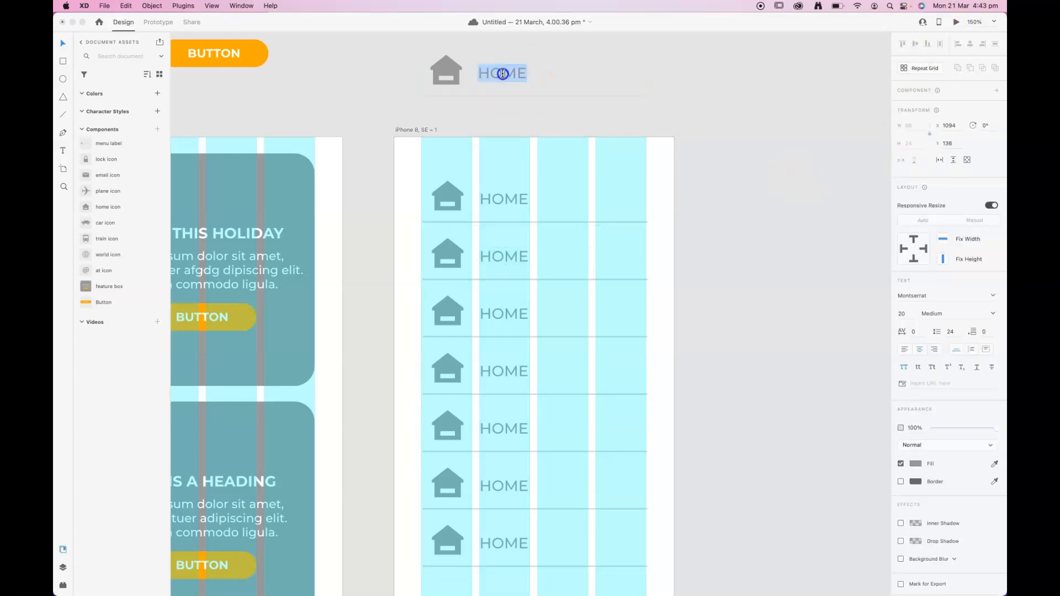
click(905, 349)
key(Escape)
Change the label in the second row of the repeat grid to PLANE JOURNEYS.
double_click(498, 256)
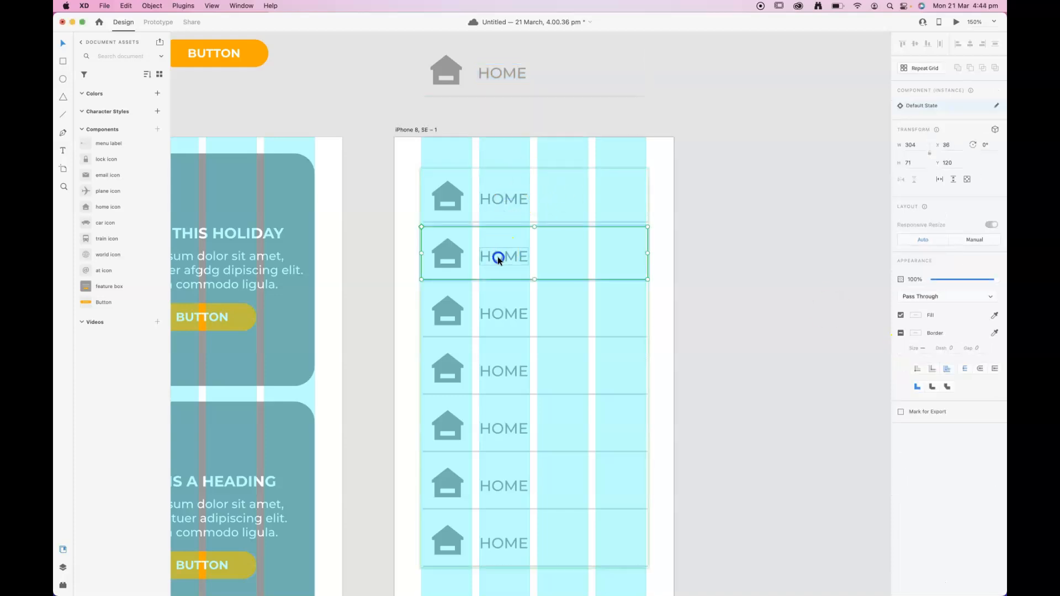
double_click(499, 256)
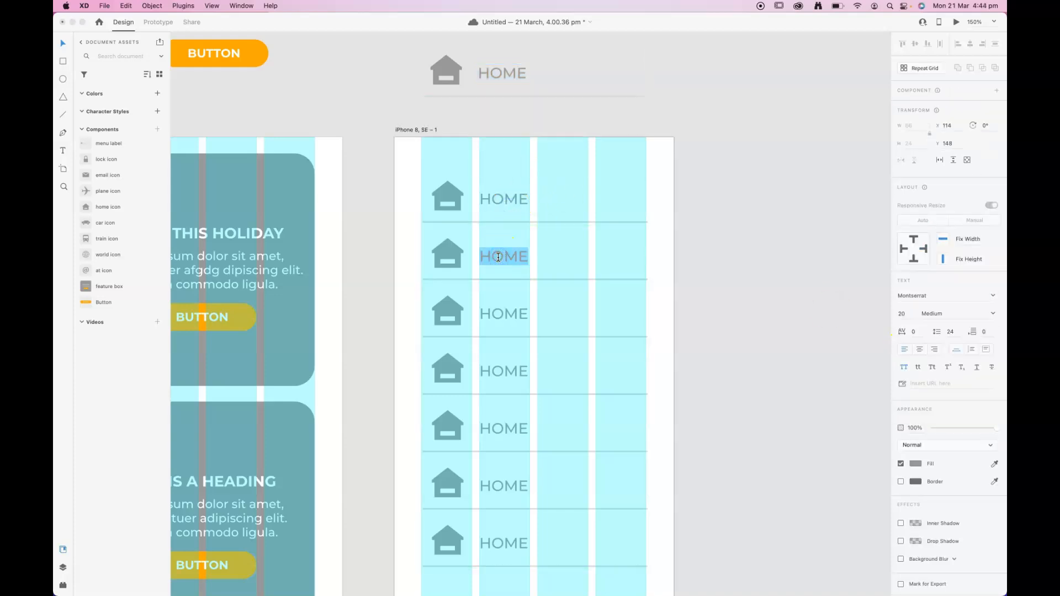
text(PLANE JOURNEYS)
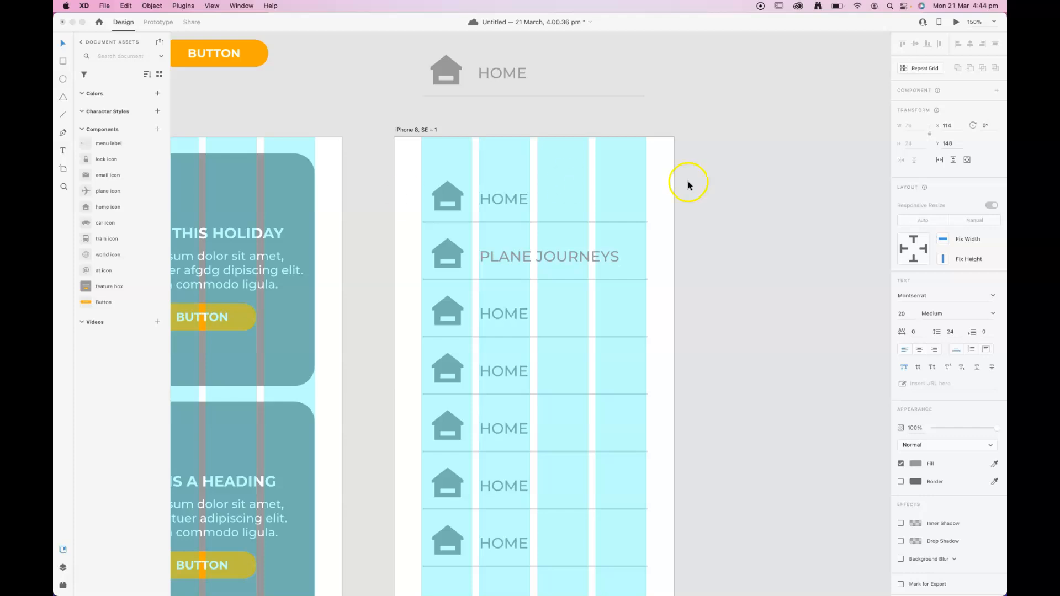
click(771, 279)
click(740, 279)
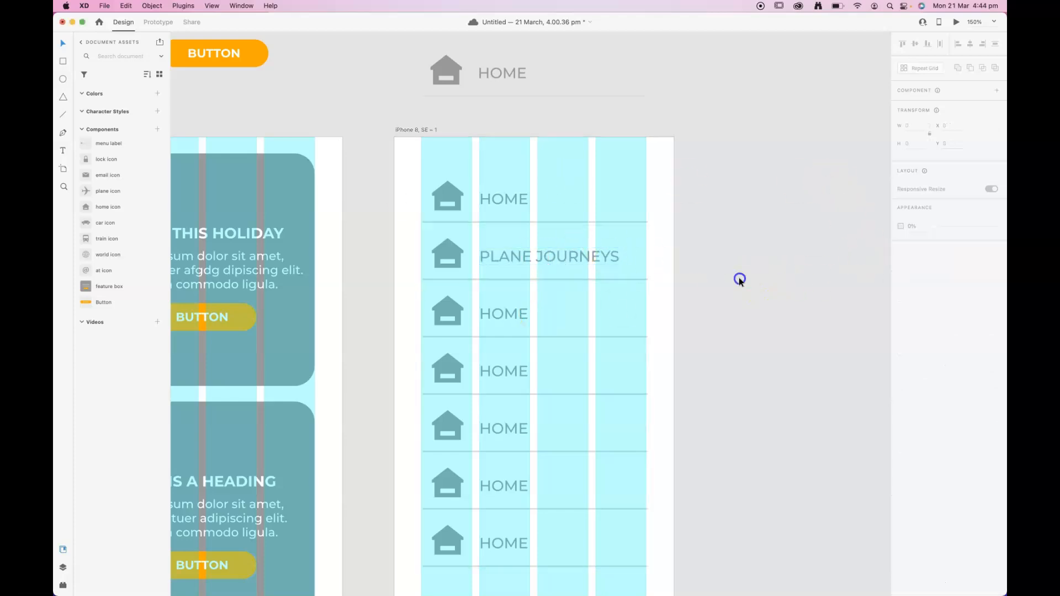
Change the label in the third row of the repeat grid to CAR HIRE.
click(499, 316)
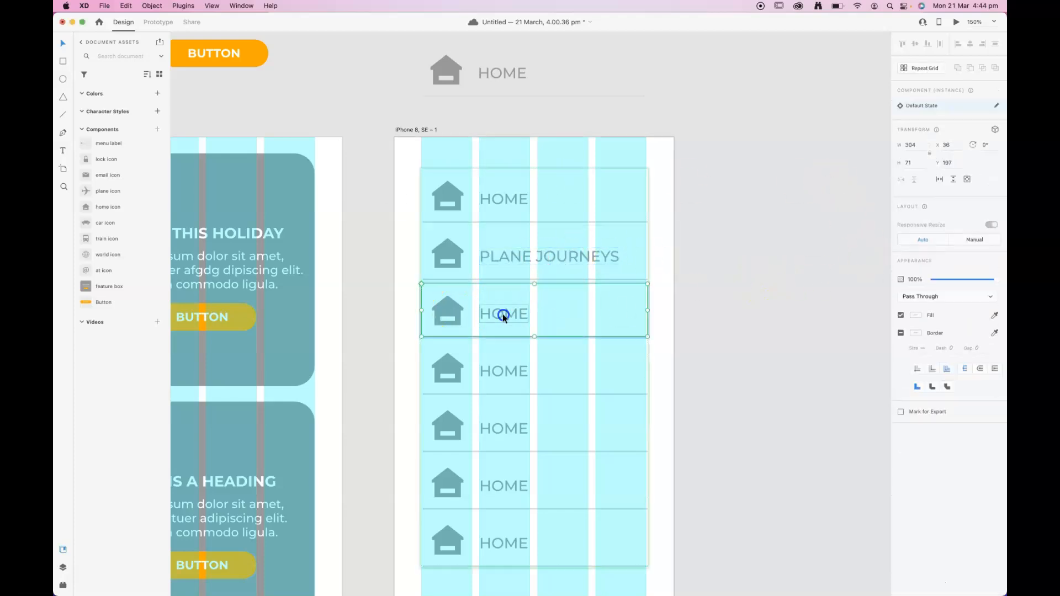
click(503, 314)
double_click(503, 314)
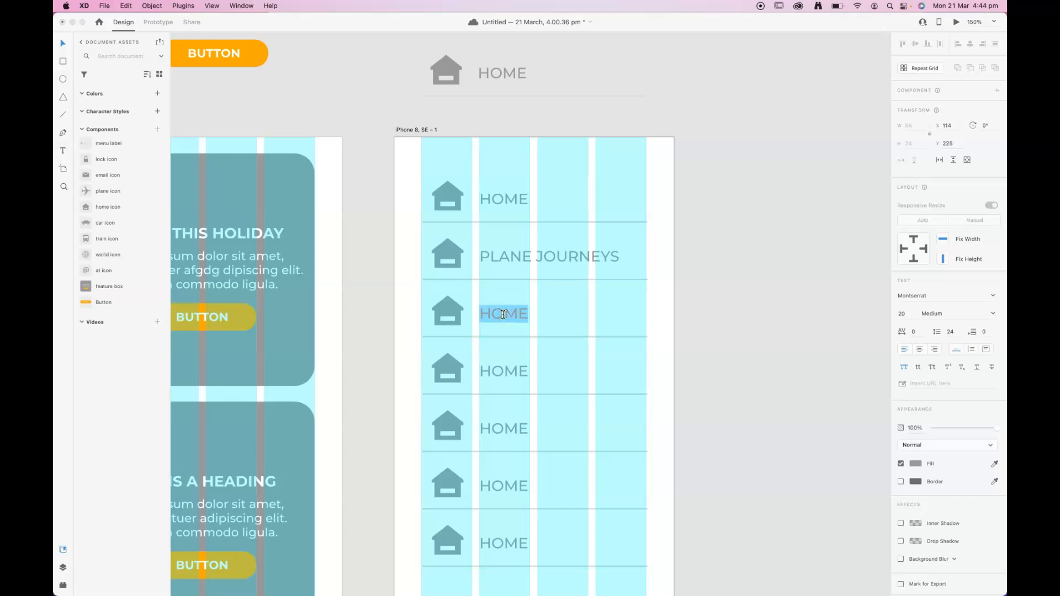
text(CAR HIRE)
Change the label in the fourth row of the repeat grid to CONTACT US.
click(509, 373)
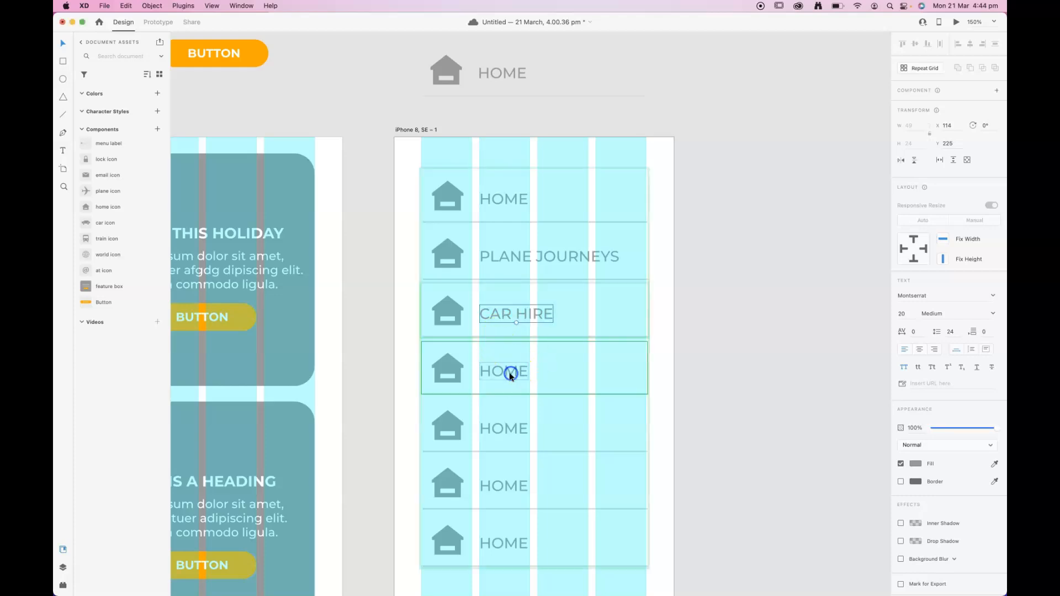
double_click(509, 372)
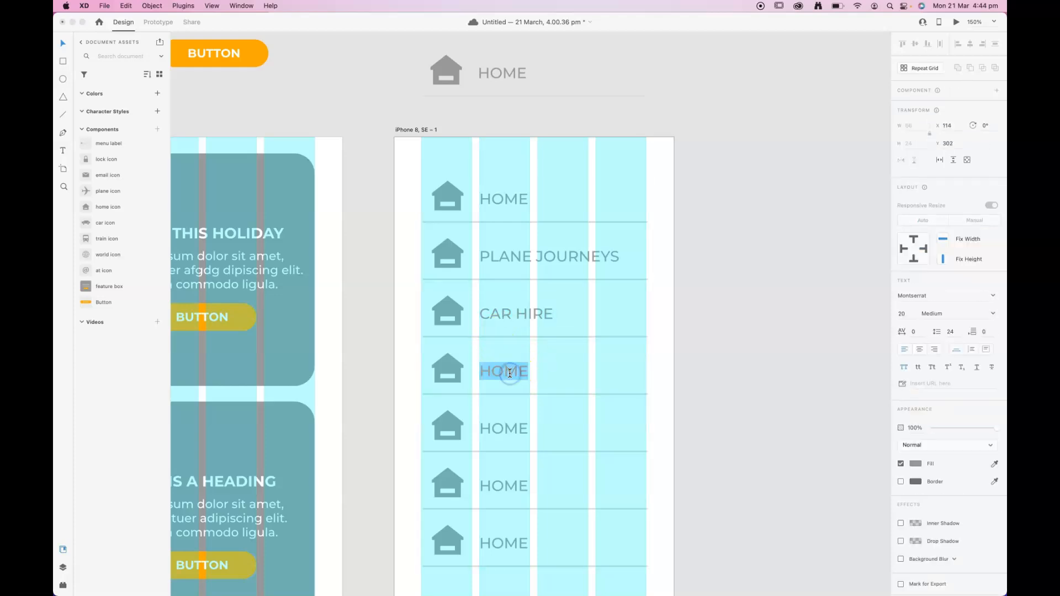
text(CONTACT US)
Change the label in the fifth row of the repeat grid to MAIL.
click(504, 434)
double_click(502, 430)
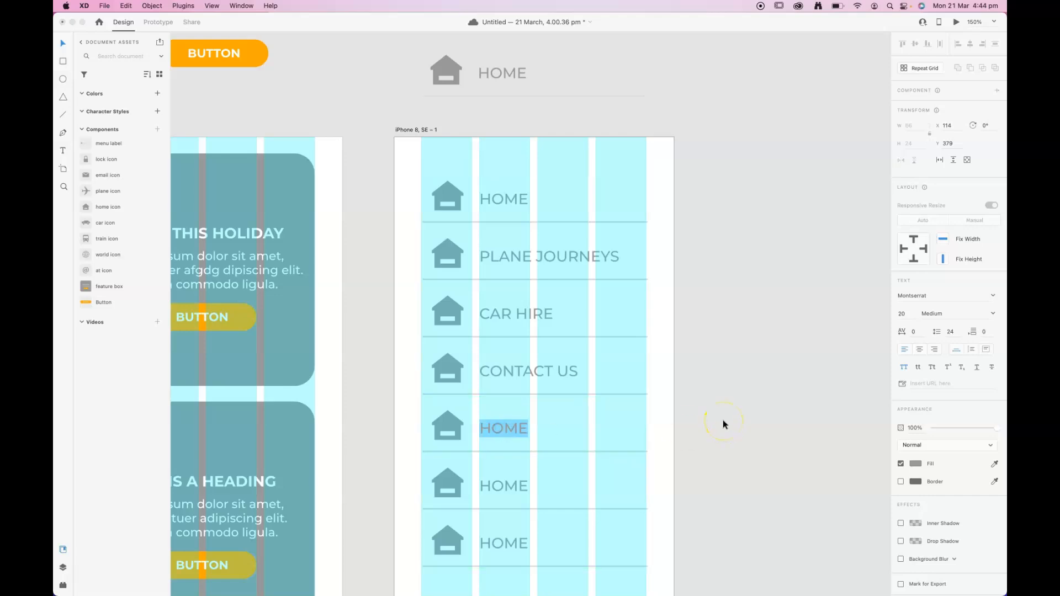
text(MAIL)
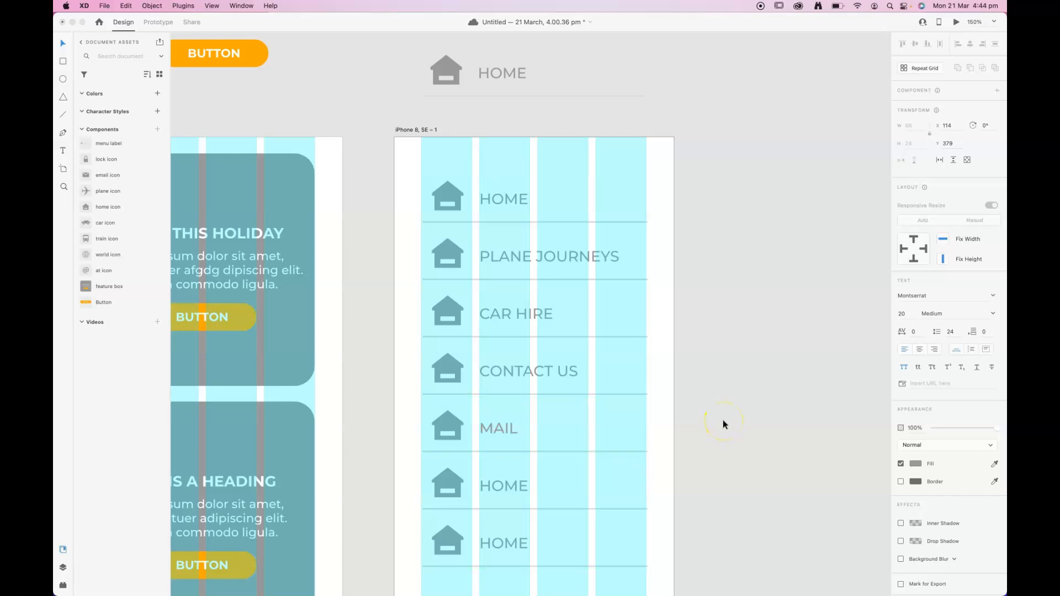
click(783, 385)
click(807, 383)
scroll(692, 365, down, 3)
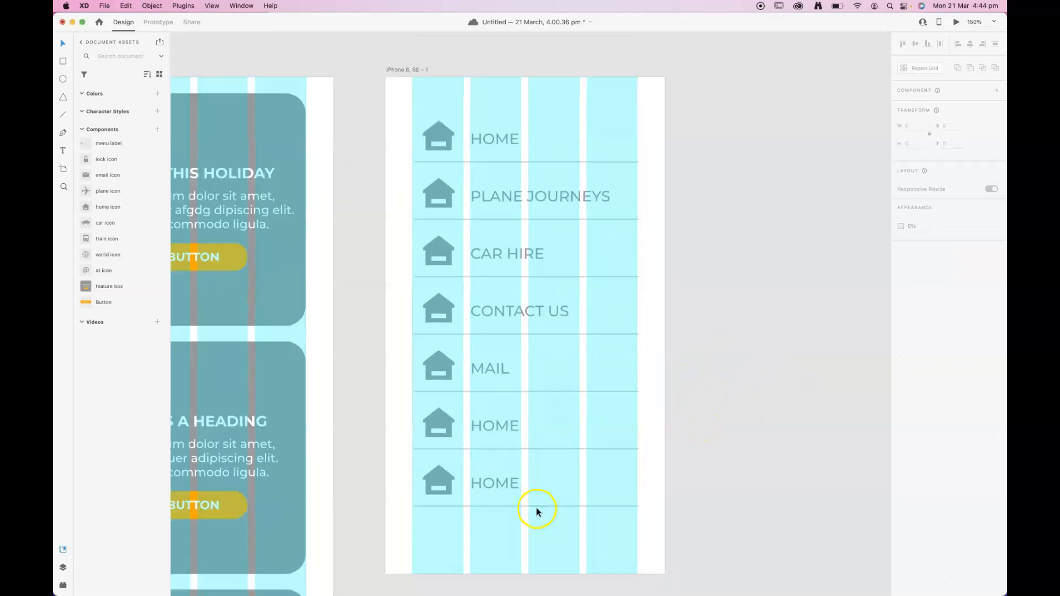
click(749, 172)
click(541, 287)
click(445, 133)
click(447, 145)
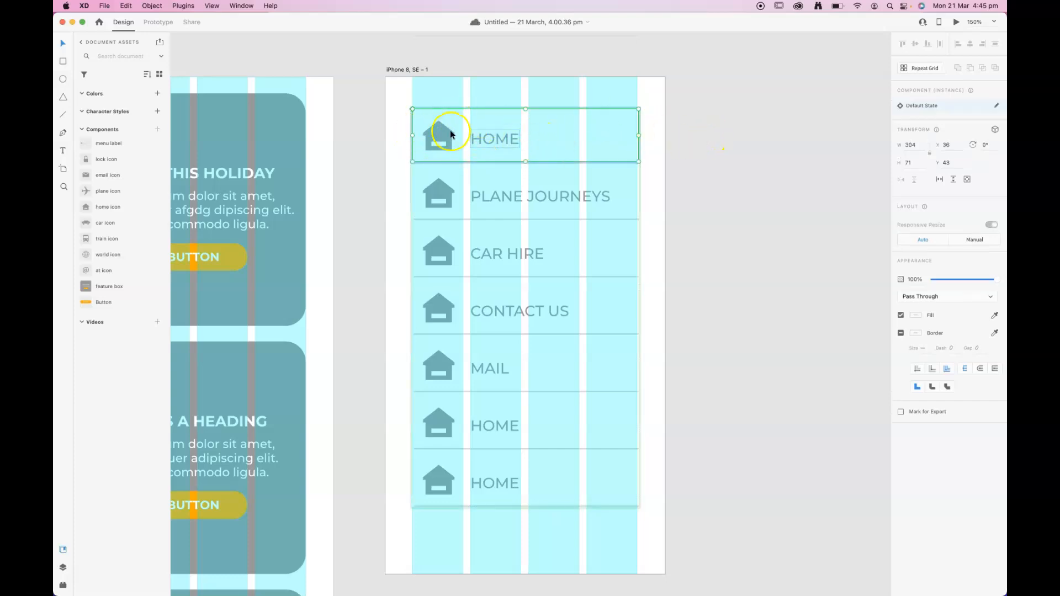
double_click(432, 127)
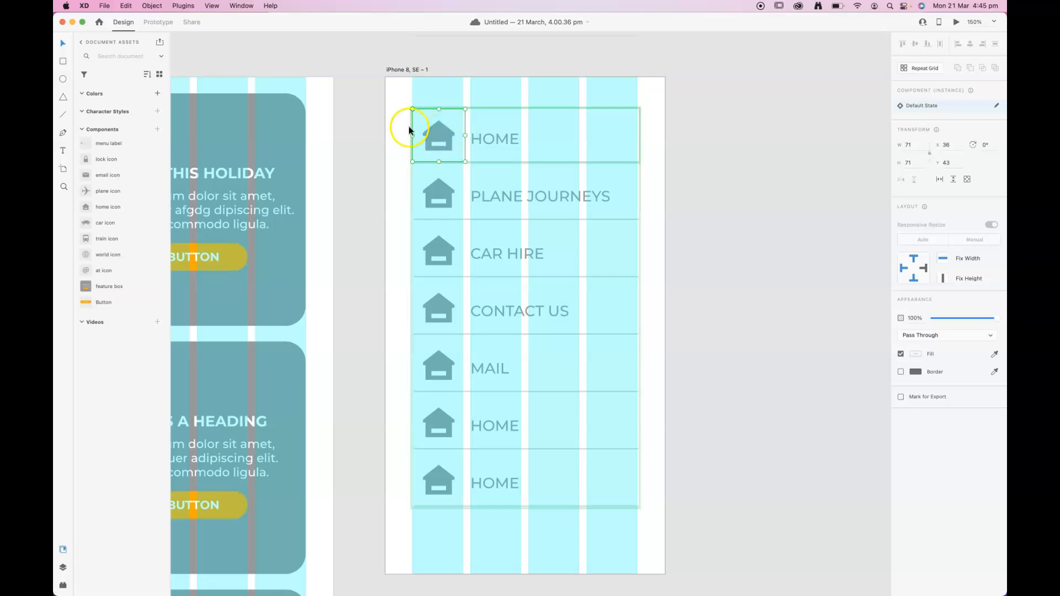
click(561, 207)
click(535, 199)
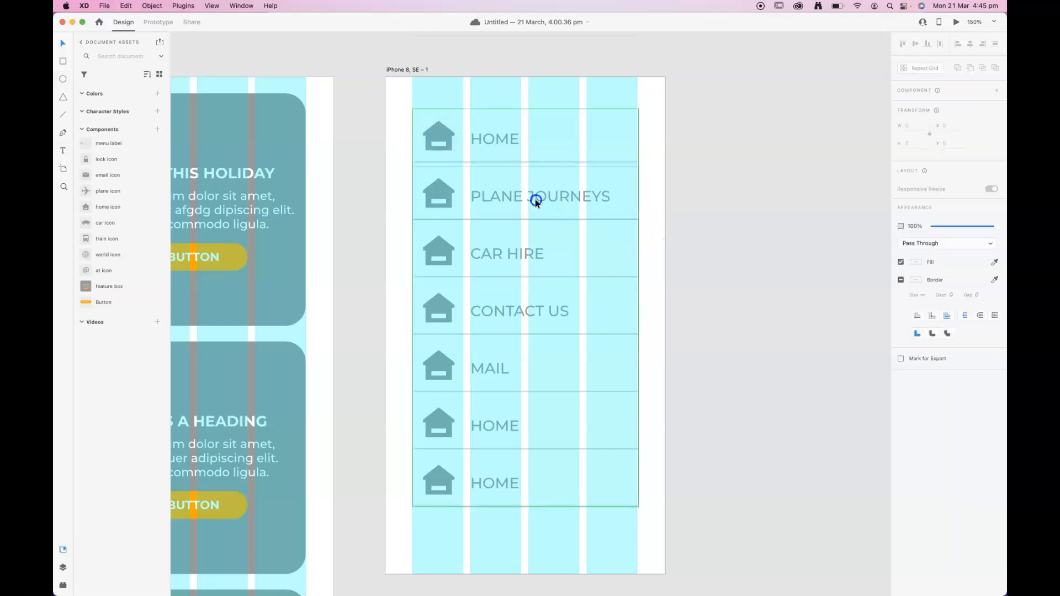
Try swapping the whole PLANE JOURNEYS menu label instance for the email icon component, and undo the swap.
mouse_move(101, 164)
mouse_down()
mouse_move(146, 193)
mouse_move(373, 256)
mouse_move(443, 204)
mouse_move(521, 189)
mouse_move(464, 204)
mouse_move(79, 151)
mouse_move(103, 159)
mouse_up()
click(432, 195)
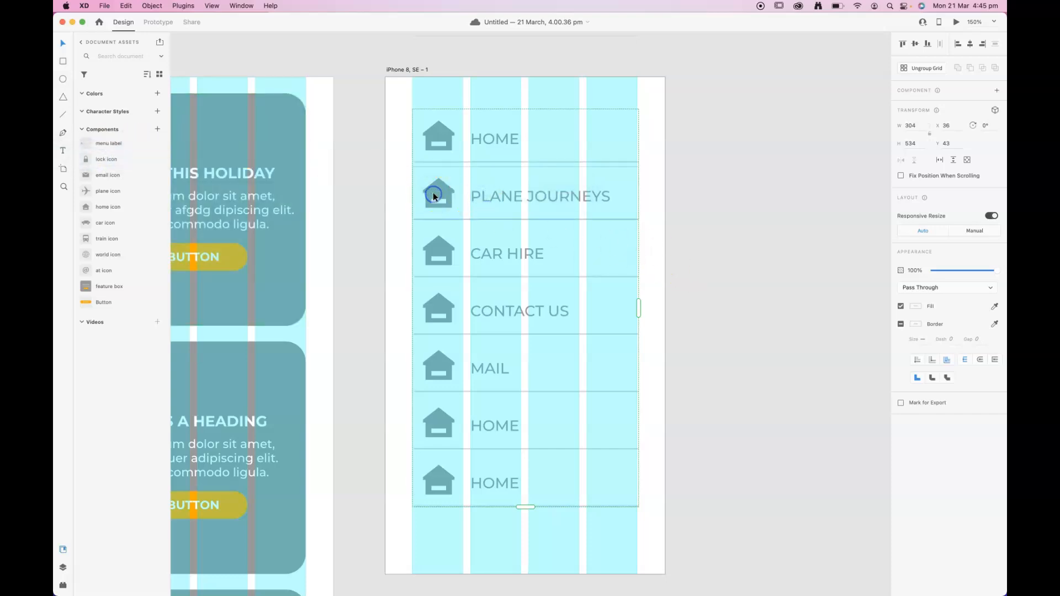
click(434, 196)
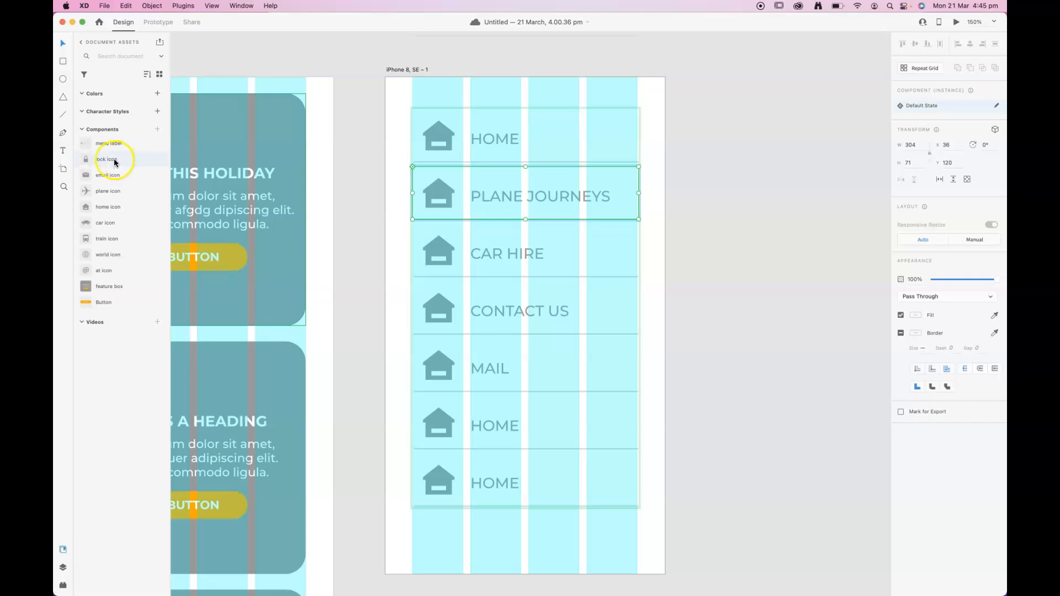
drag(106, 174, 541, 197)
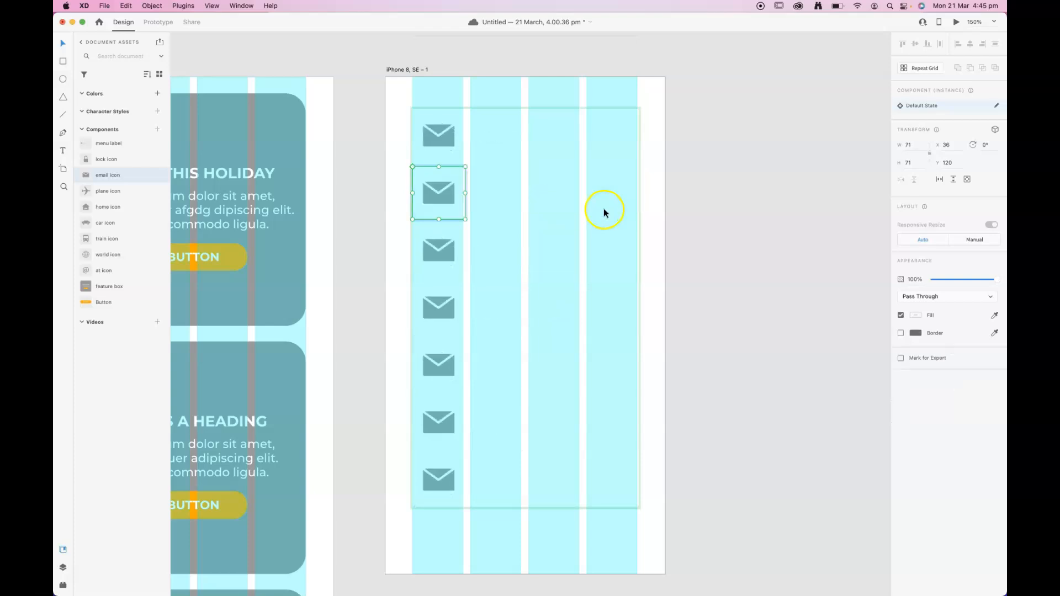
key(super+z)
click(748, 170)
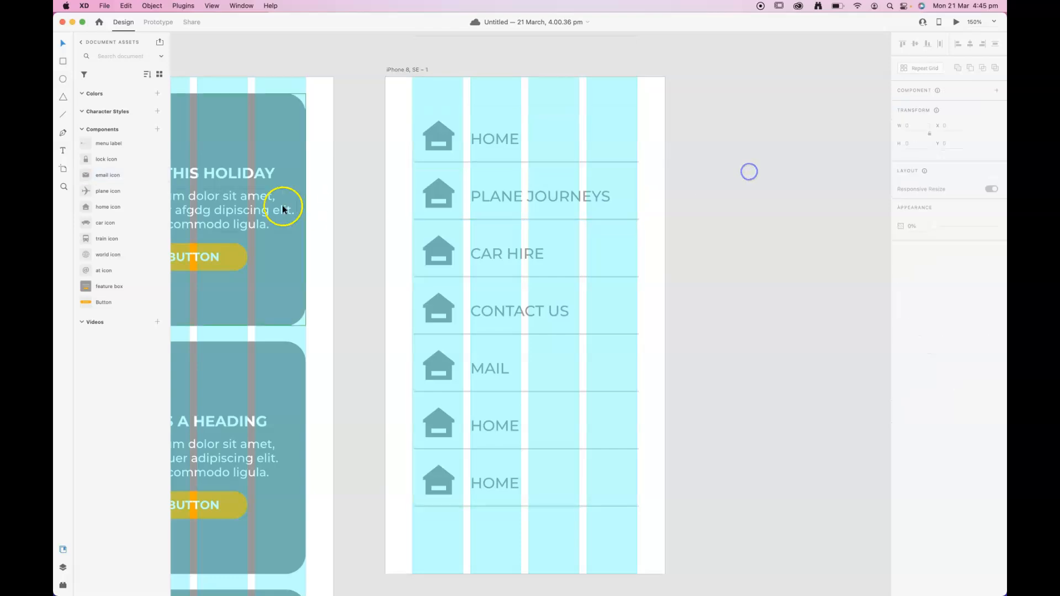
Swap the nested home icon in the PLANE JOURNEYS row for the plane icon component.
click(436, 197)
double_click(447, 191)
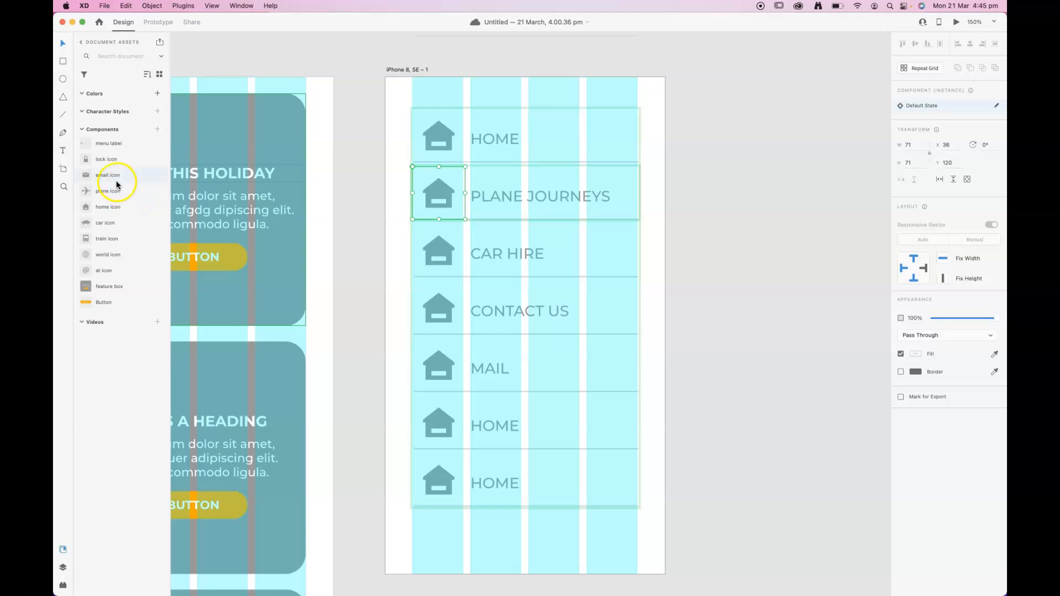
drag(113, 191, 444, 196)
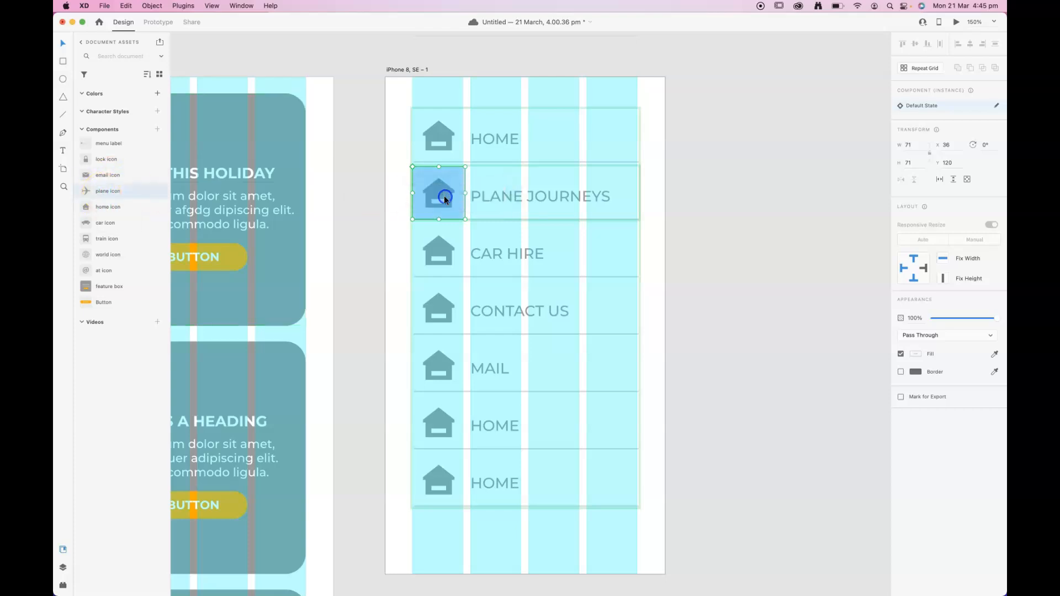
Swap the nested home icon in the CAR HIRE row for the car icon component.
click(427, 246)
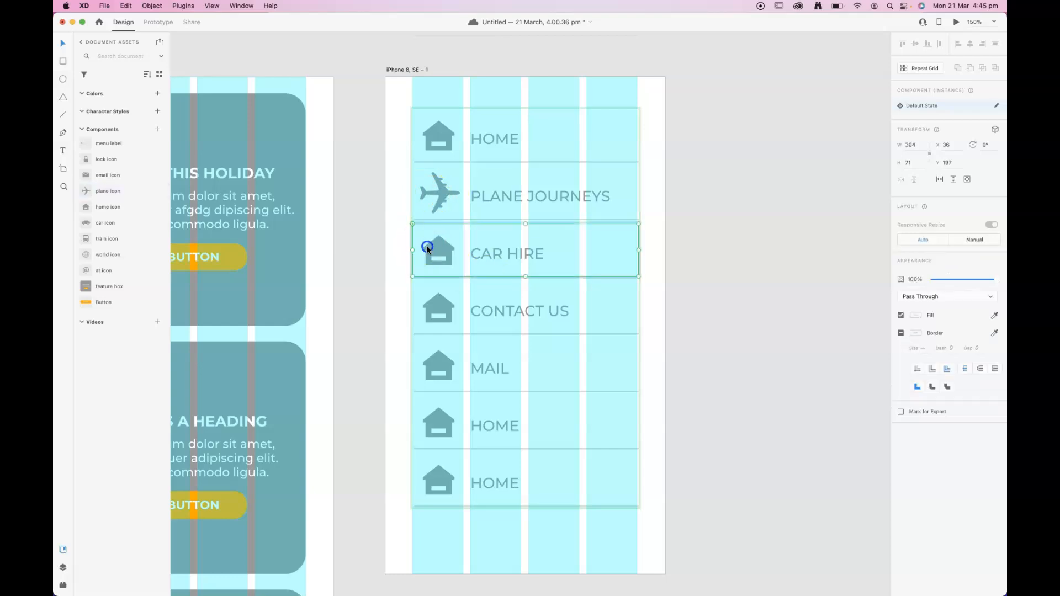
double_click(427, 247)
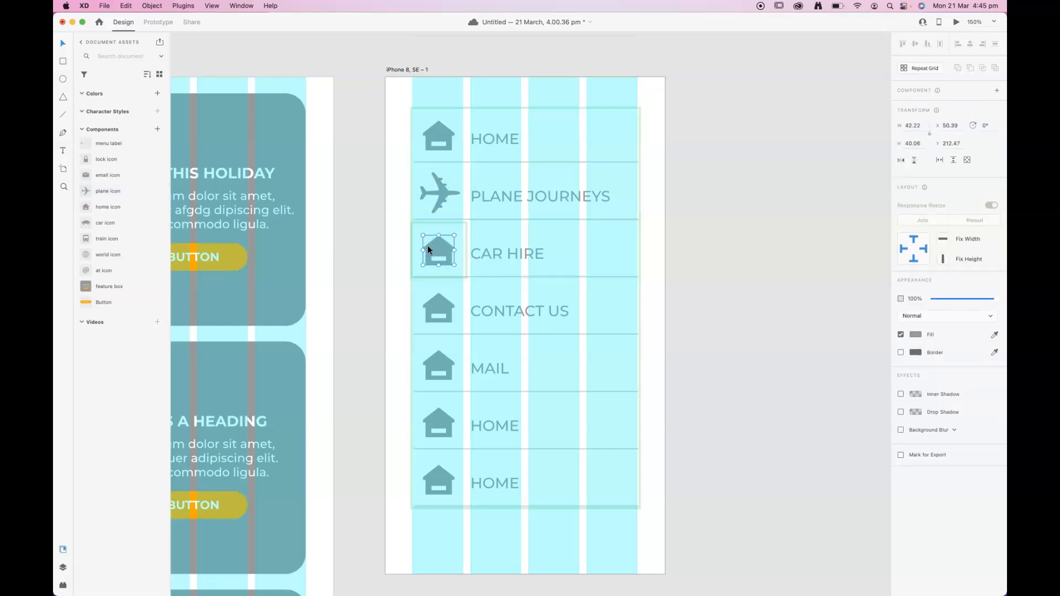
click(443, 227)
click(442, 247)
click(443, 247)
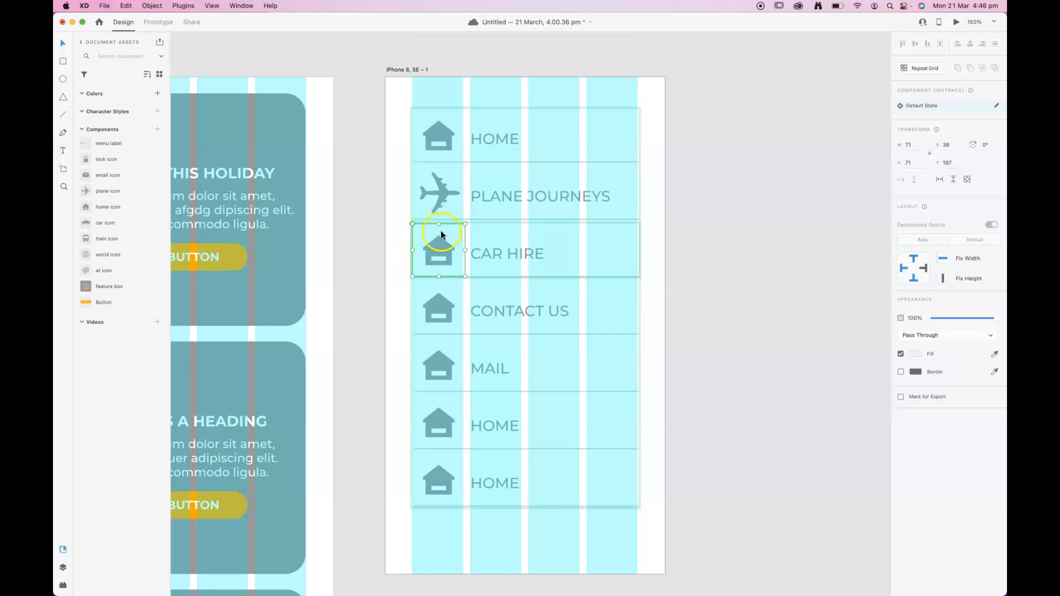
drag(108, 223, 441, 255)
Swap the nested icons for the at icon in the CONTACT US row and the email icon in the MAIL row.
click(442, 303)
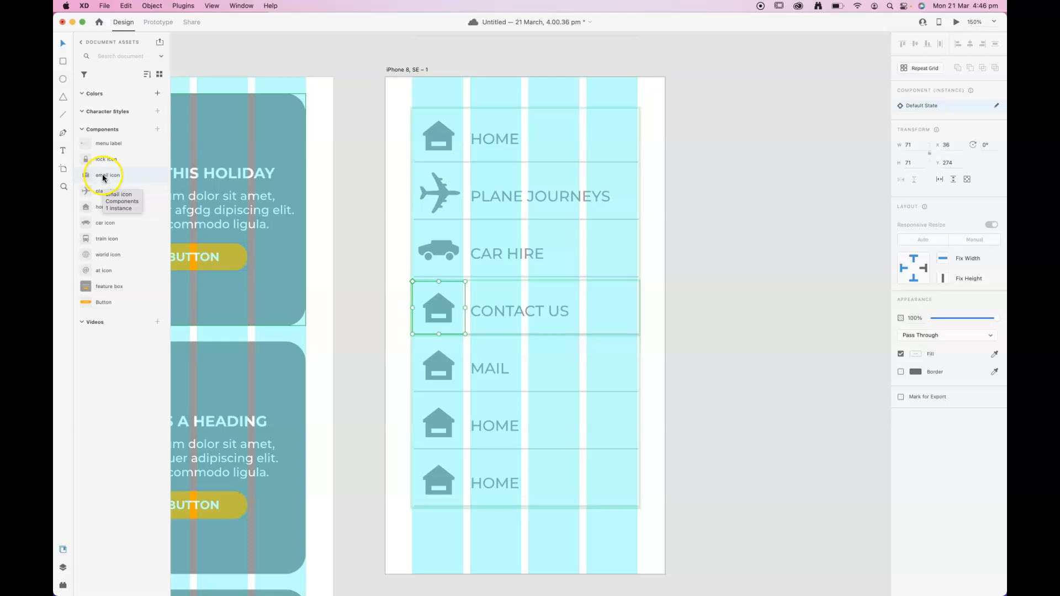
drag(104, 271, 443, 308)
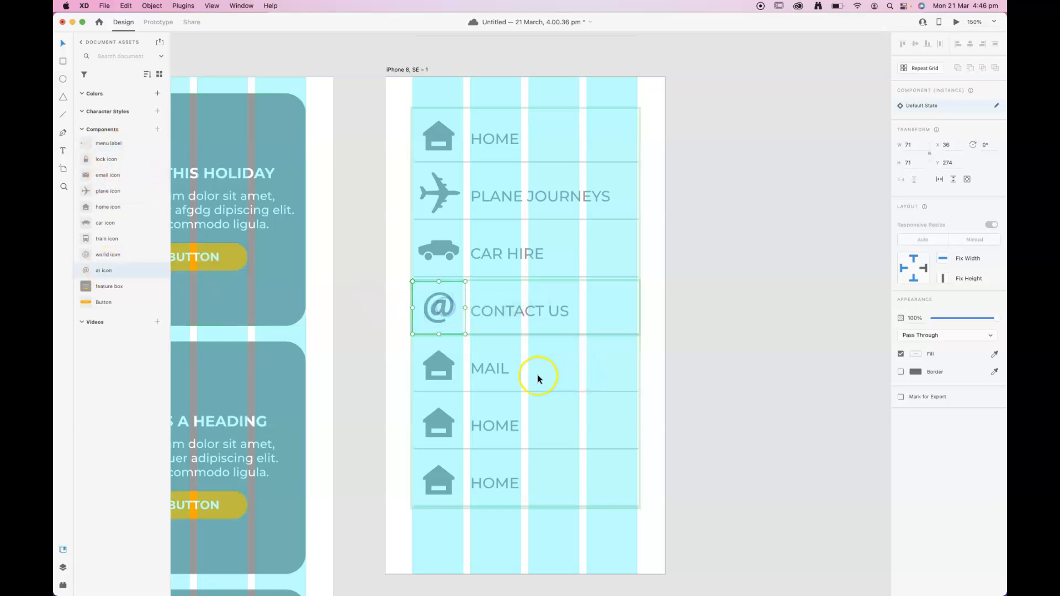
click(446, 367)
drag(108, 175, 448, 365)
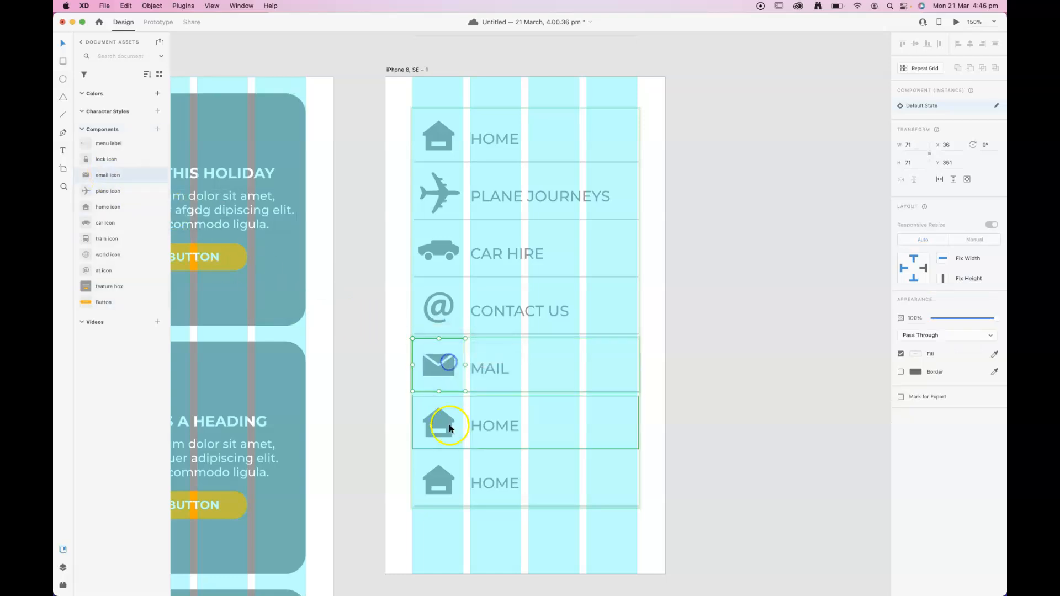
Swap the nested icons for the world icon in the sixth row and the lock icon in the seventh row.
click(449, 424)
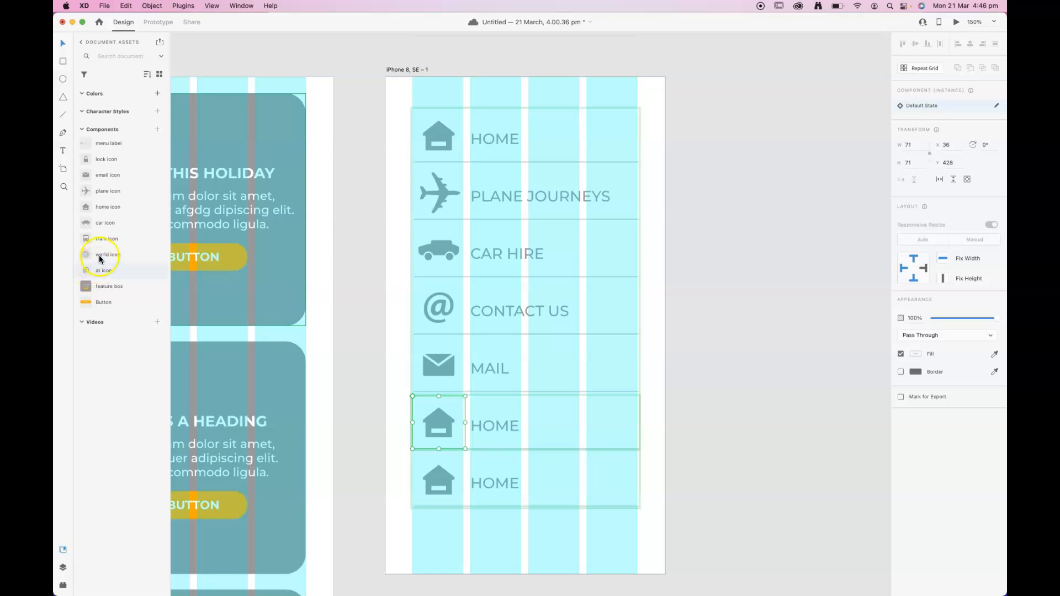
drag(103, 255, 438, 423)
click(448, 480)
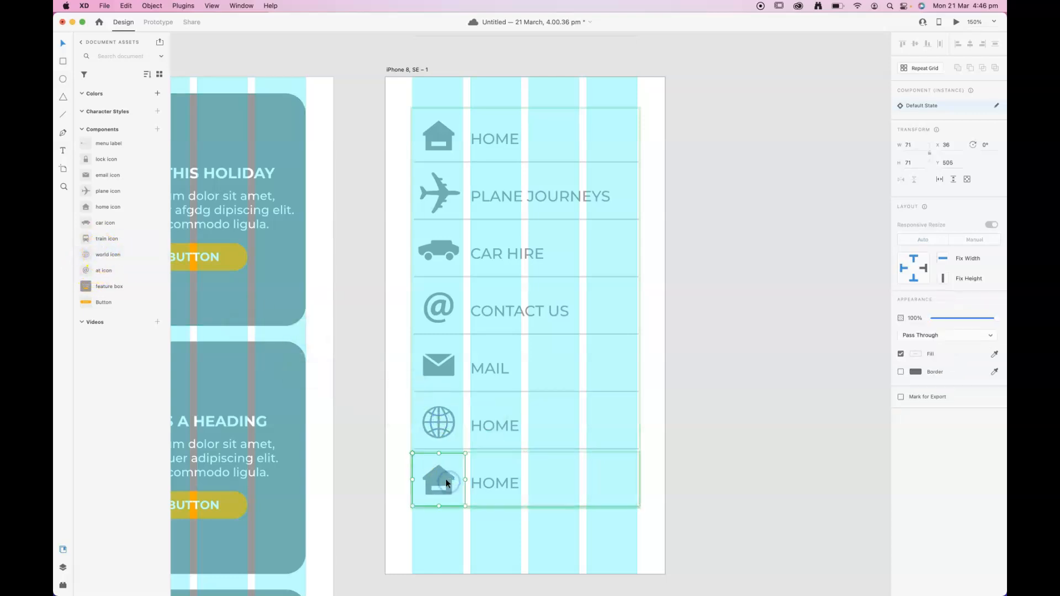
drag(102, 159, 472, 474)
click(720, 427)
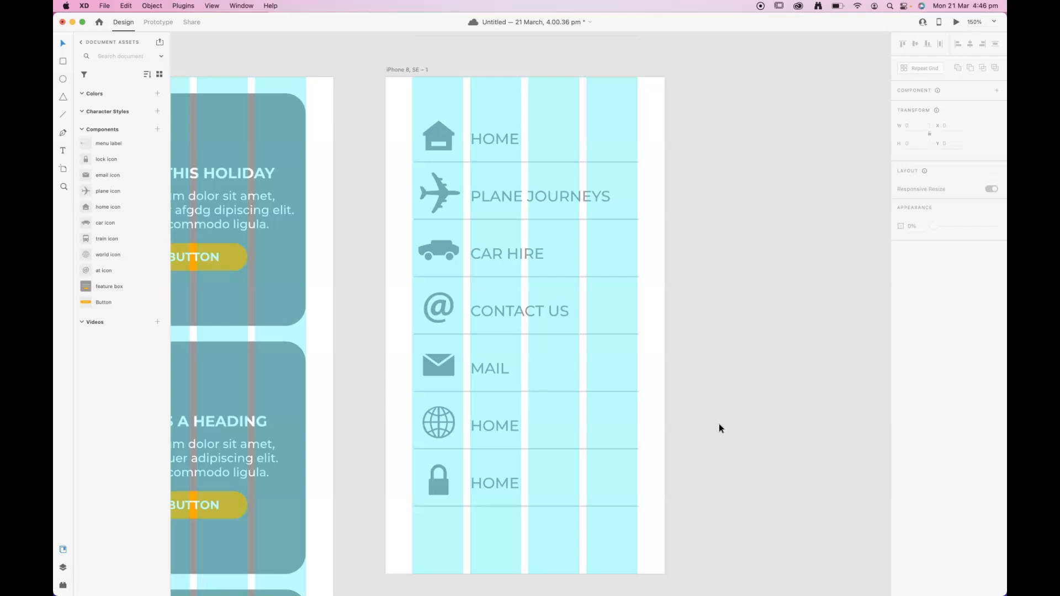
key(super+minus)
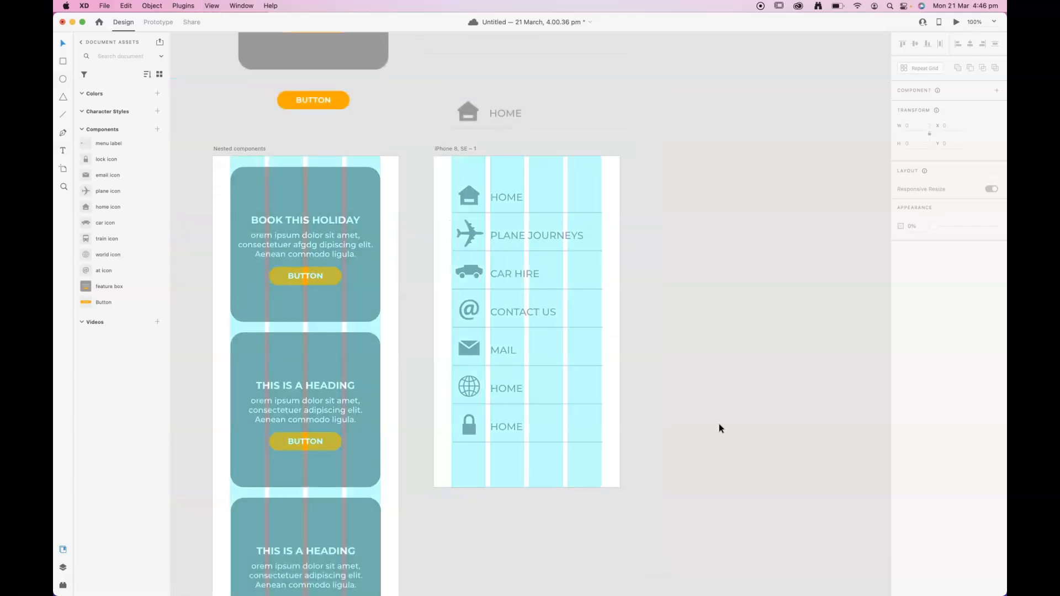